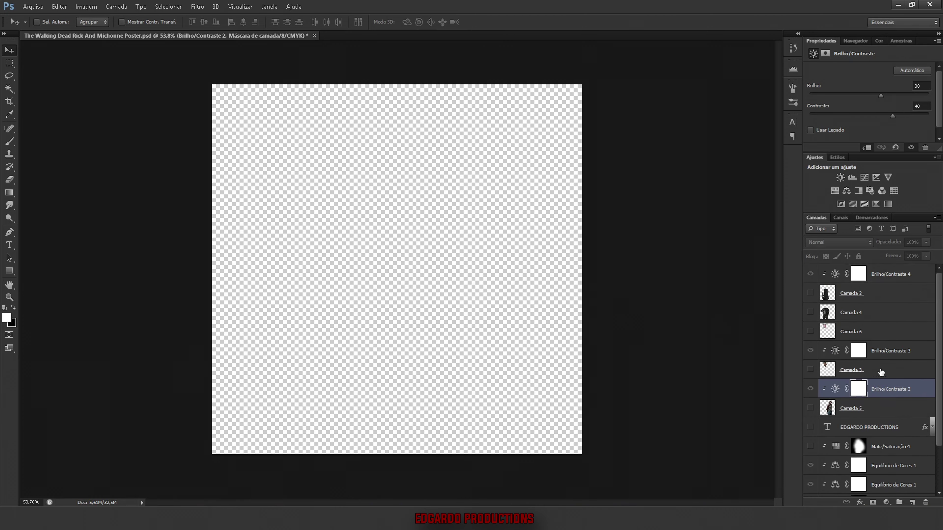
Step: Show Rick's hidden layers and add a clipped Color Balance at midtones +54, 0, −74 for Michonne
click(811, 372)
scroll(813, 372, up, 1)
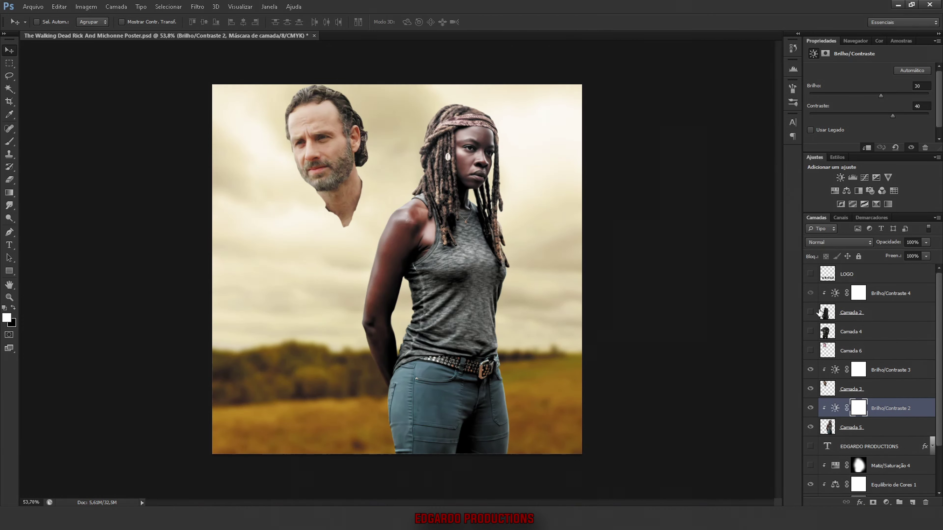
click(810, 312)
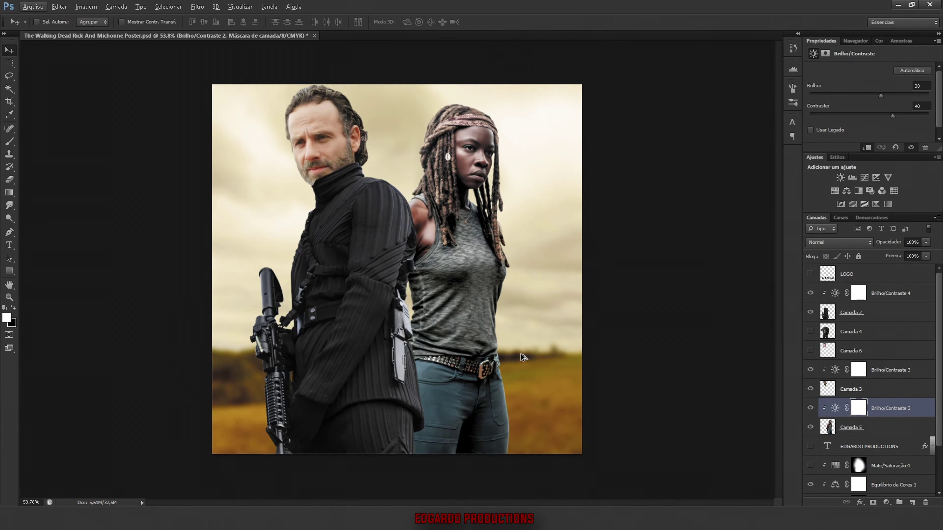
scroll(434, 258, up, 1)
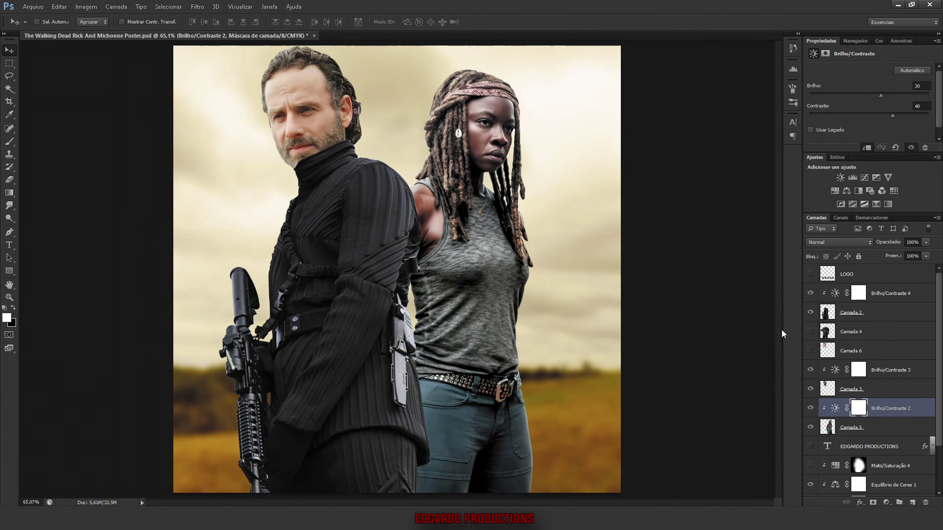
drag(886, 488, 843, 385)
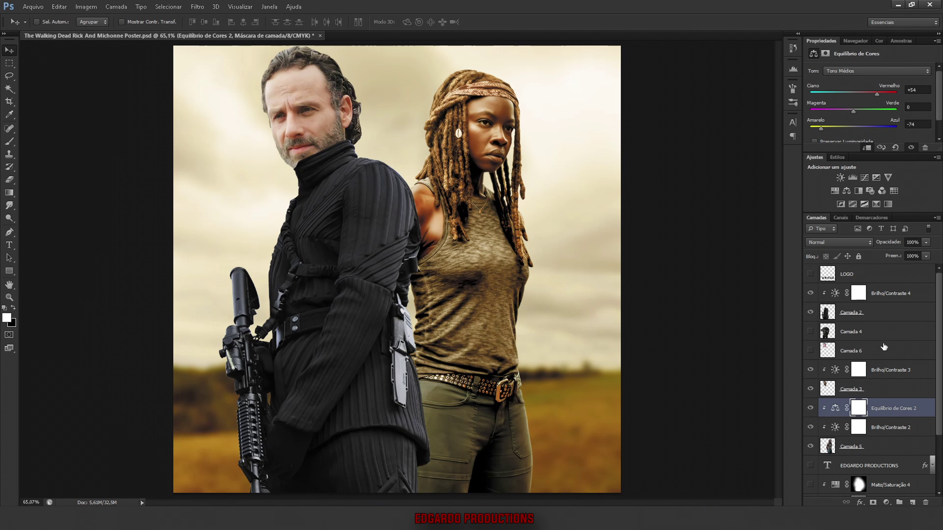
Step: Warm Rick's sweater with a Color Balance above Brilho/Contraste 4, pushed toward red and yellow
click(891, 293)
drag(886, 502, 853, 395)
drag(852, 94, 873, 94)
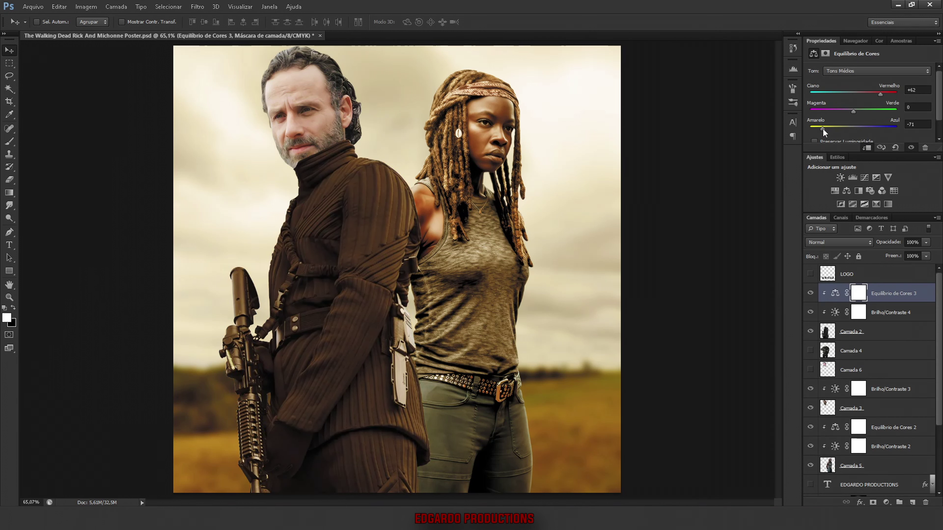
drag(819, 128, 815, 129)
Step: Warm Rick's head with a Color Balance above Brilho/Contraste 3 at +44 red, −66 yellow
click(891, 389)
click(886, 503)
click(842, 395)
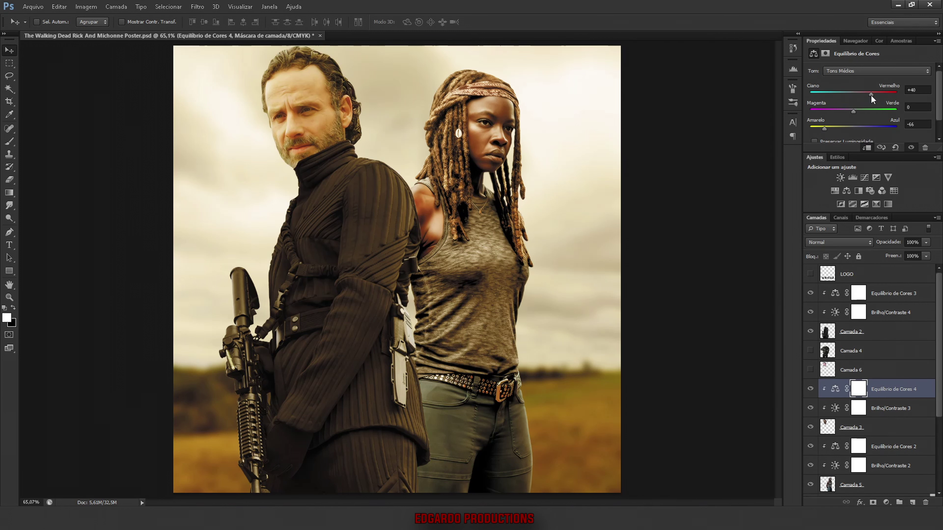
drag(871, 95, 873, 94)
Step: Turn on Matiz/Saturação 4, save the poster, and select Rick's head layer Camada 3
scroll(577, 268, down, 2)
scroll(855, 323, down, 3)
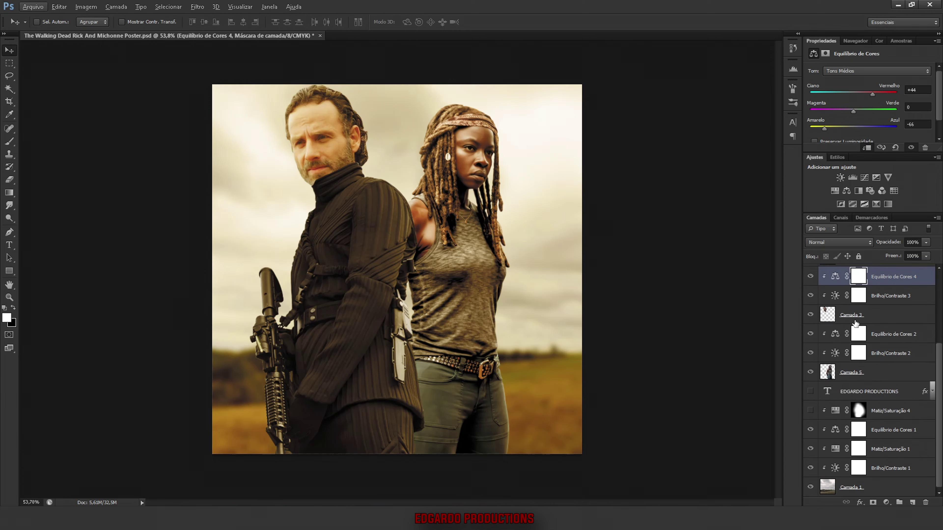
click(810, 412)
click(33, 6)
click(58, 128)
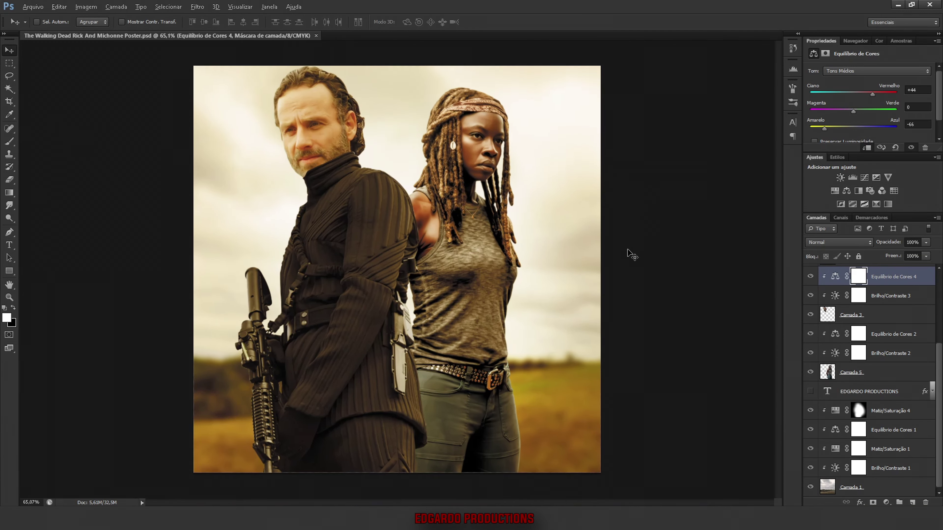
scroll(389, 194, up, 3)
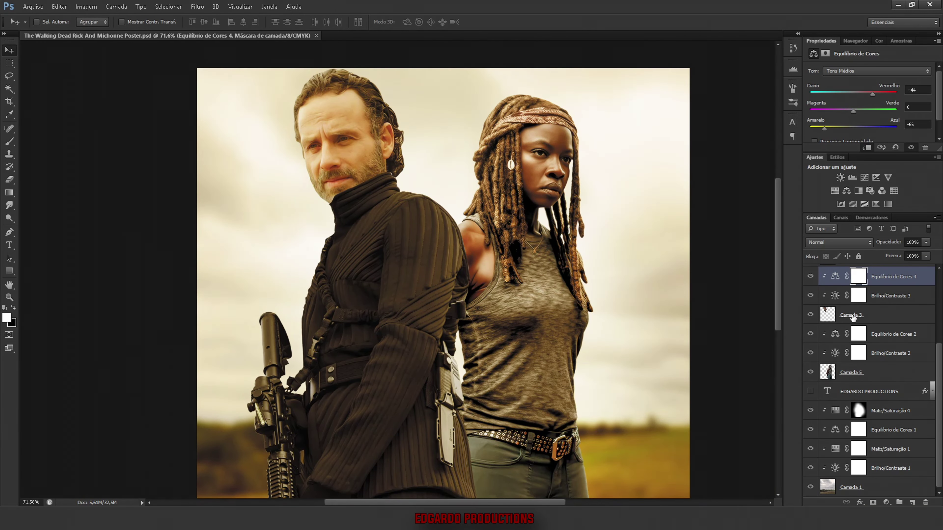
click(853, 316)
scroll(853, 316, up, 5)
Step: Smudge Rick's hair outline on Camada 3 softly into the sky, then fit the poster to the window
scroll(402, 131, up, 12)
drag(10, 205, 60, 229)
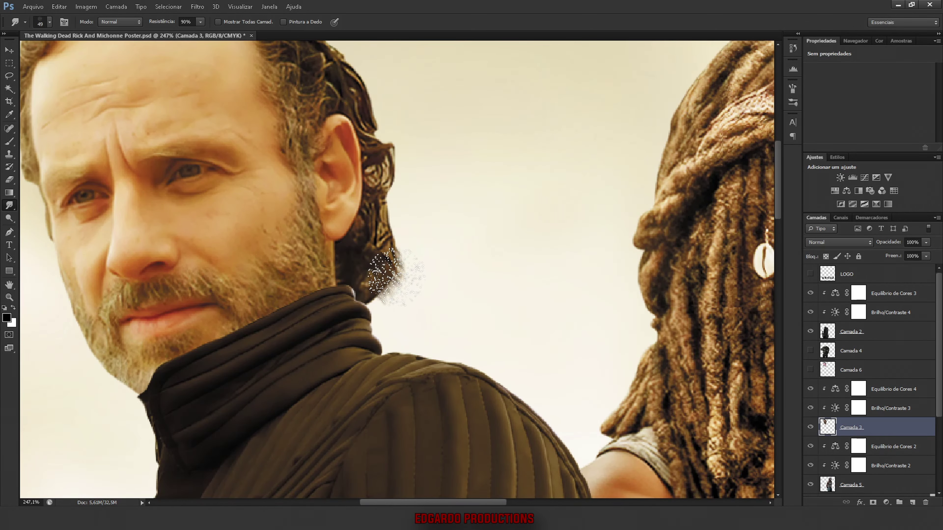
drag(441, 133, 475, 251)
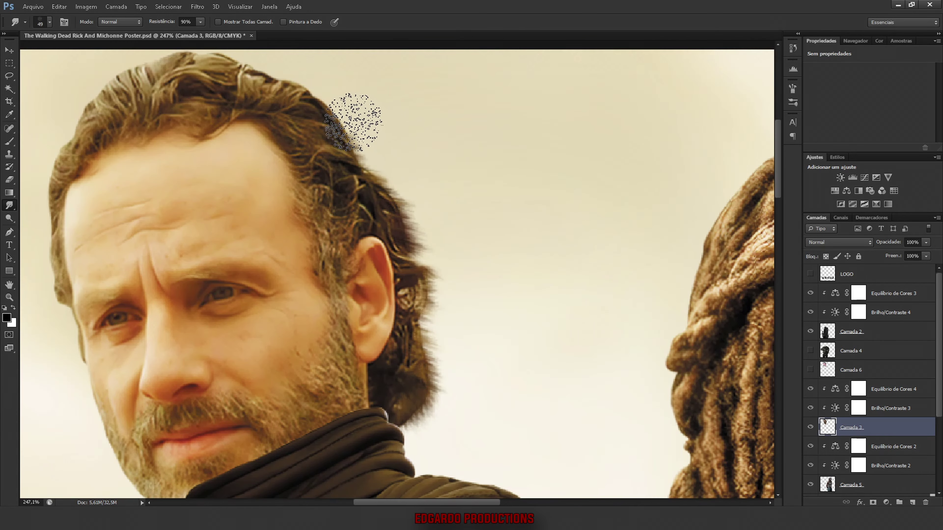
drag(369, 119, 425, 274)
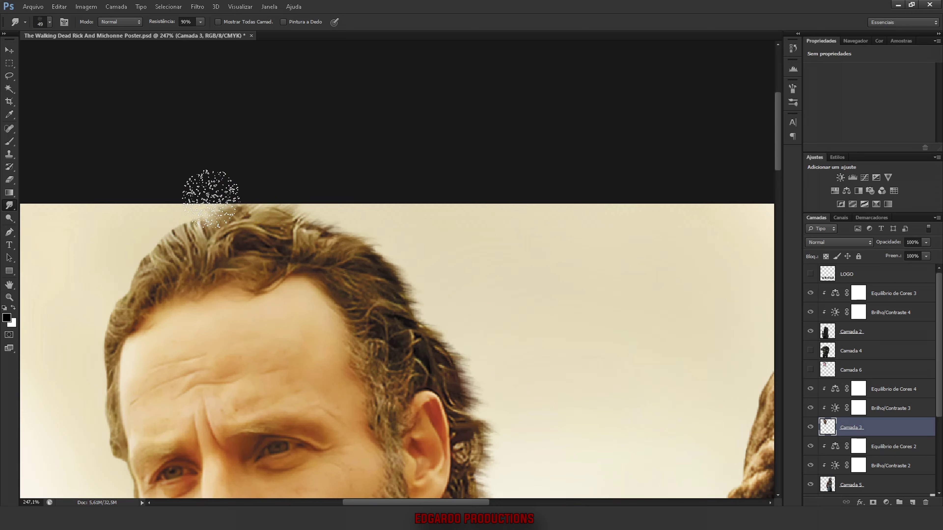
drag(99, 310, 311, 291)
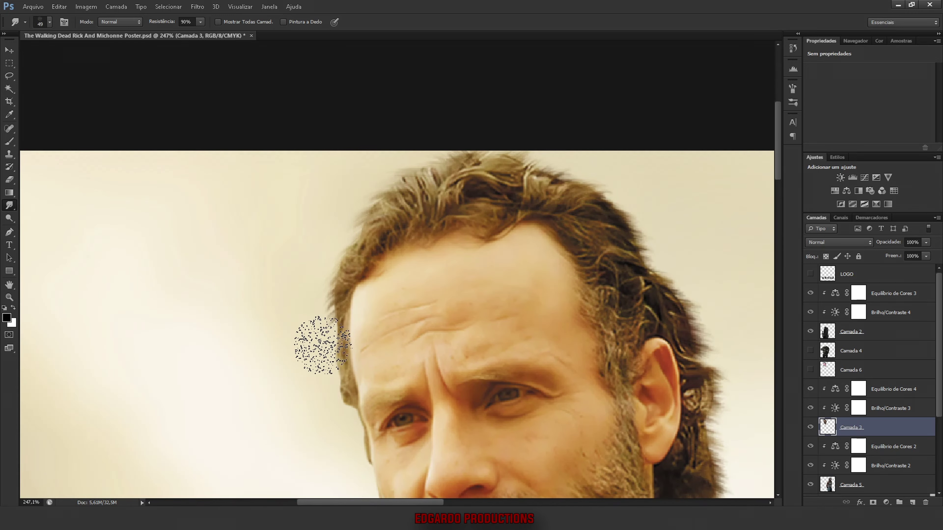
key(ctrl+0)
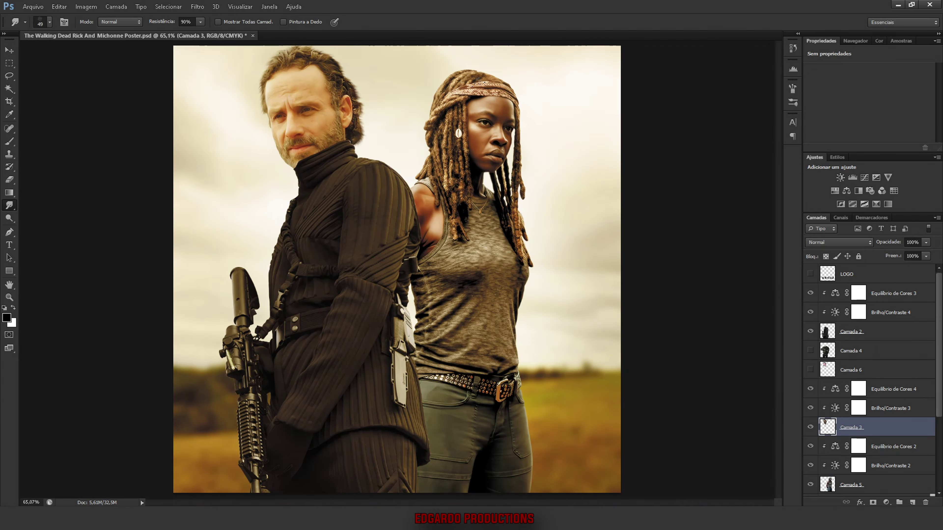
key(v)
scroll(301, 148, up, 5)
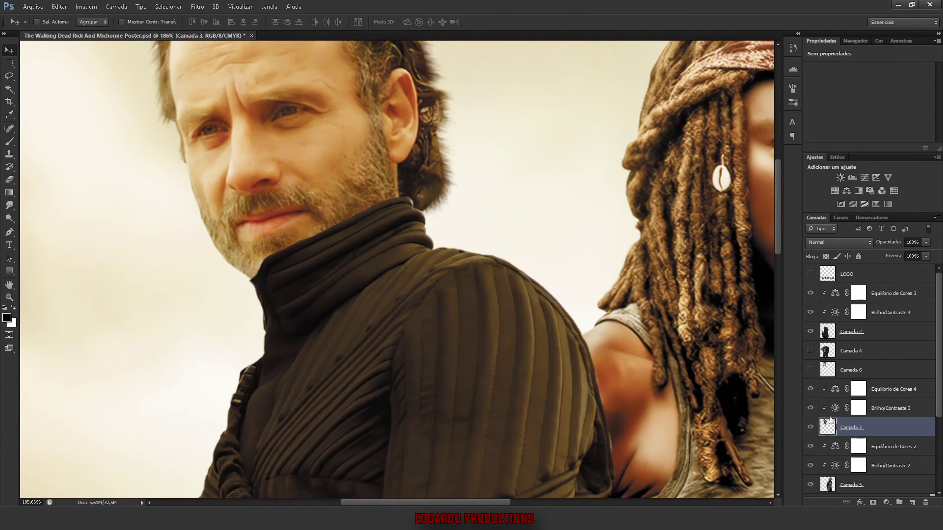
scroll(321, 125, down, 5)
scroll(334, 176, down, 2)
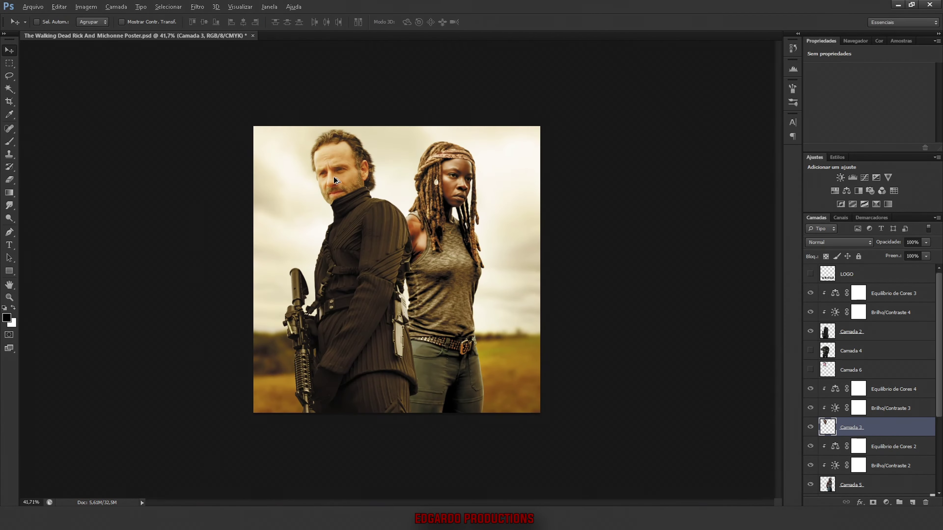
scroll(333, 176, up, 10)
Step: Select Camada 2, then Camada 3, then the Equilíbrio de Cores 4 layer
ctrl+click(342, 167)
scroll(198, 244, down, 5)
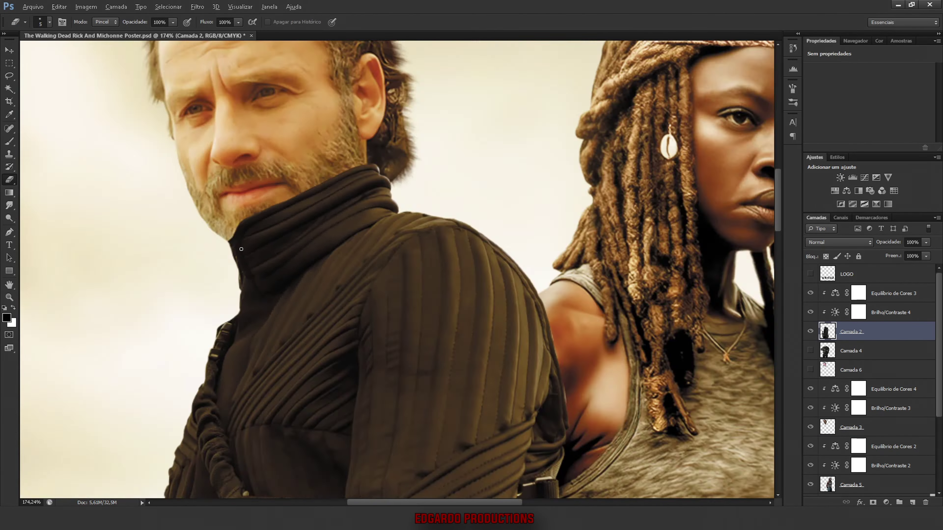
scroll(198, 243, down, 5)
scroll(391, 346, up, 6)
scroll(391, 345, up, 2)
ctrl+click(392, 346)
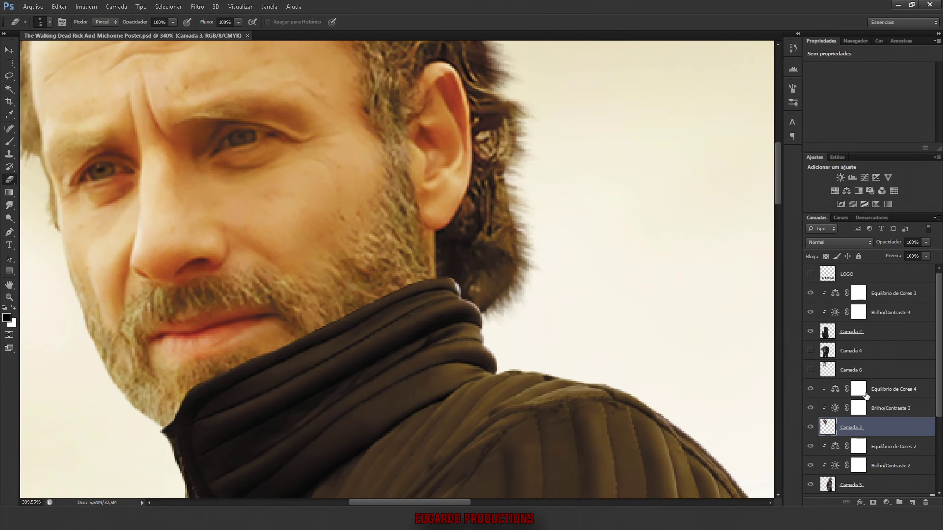
click(858, 388)
click(886, 502)
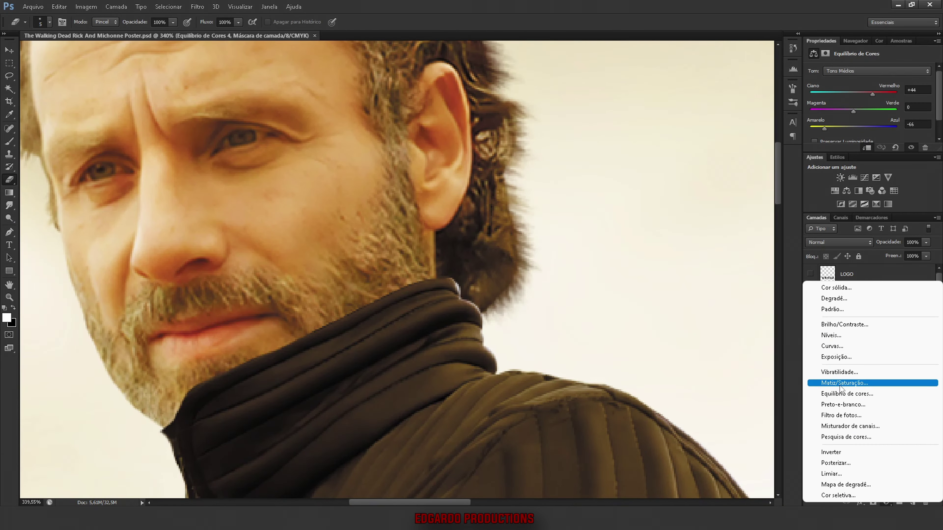
Step: Add a Hue/Saturation layer at −92 lightness with an inverted mask and a soft brush
click(841, 383)
drag(869, 124, 820, 123)
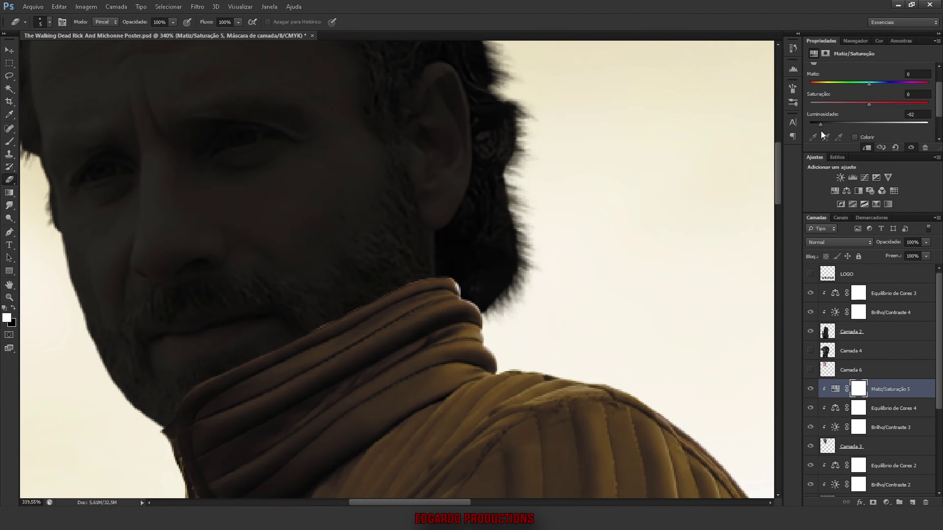
key(ctrl+i)
click(9, 141)
drag(464, 282, 204, 204)
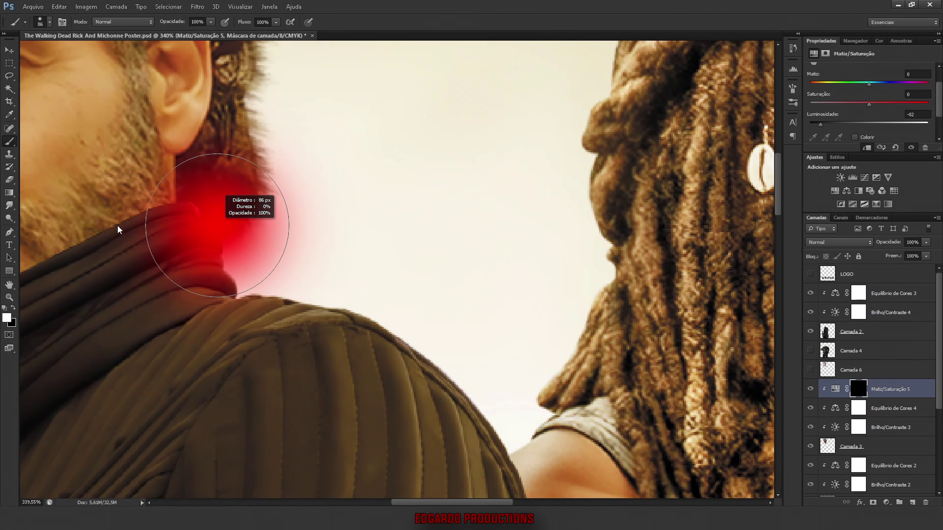
Step: Paint the darkening through the mask onto Rick's collar and beard edge
drag(111, 342, 343, 190)
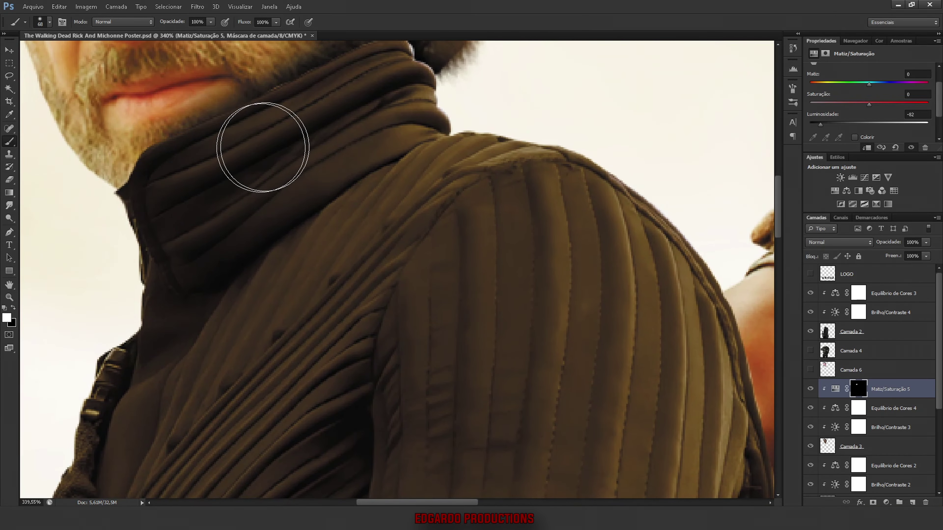
drag(274, 127, 160, 222)
scroll(476, 201, down, 4)
scroll(476, 201, up, 2)
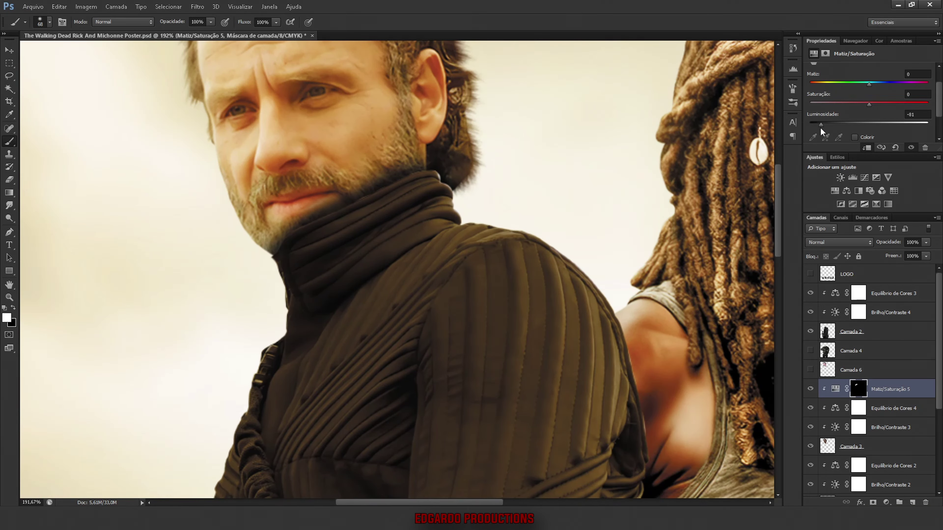
drag(420, 238, 336, 284)
scroll(337, 284, down, 3)
Step: Toggle the darkening to compare, raise its opacity slightly, and continue brushing the mask
click(810, 389)
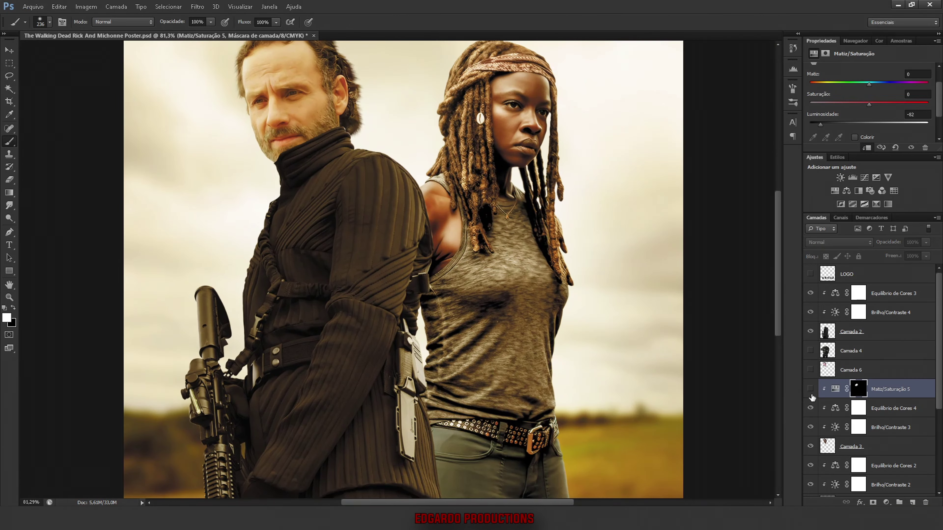
drag(912, 256, 939, 257)
scroll(343, 108, up, 6)
key(b)
scroll(343, 108, up, 3)
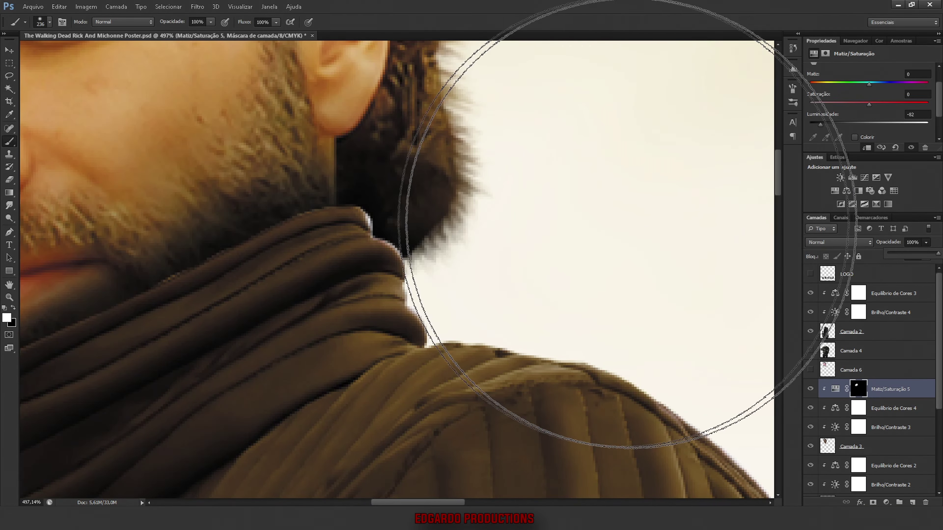
scroll(630, 253, down, 8)
scroll(371, 208, down, 2)
scroll(348, 223, up, 10)
scroll(348, 223, down, 3)
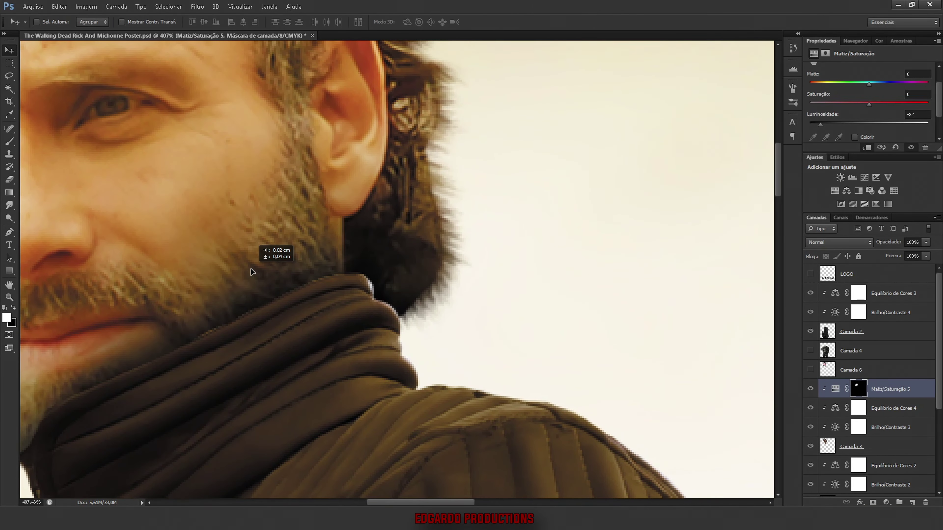
Step: Switch to the Move tool and zoom out to check the whole poster
key(v)
scroll(409, 278, down, 2)
scroll(410, 278, down, 3)
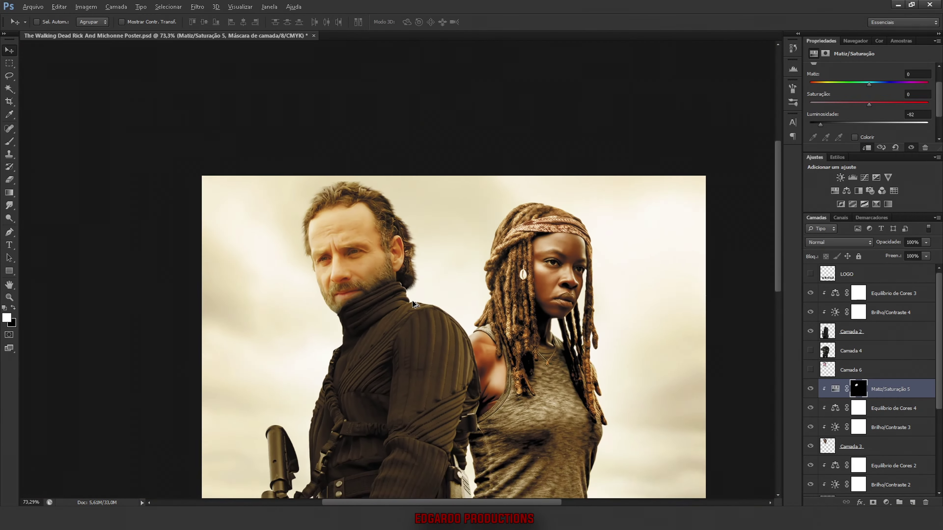
scroll(181, 280, down, 1)
scroll(410, 132, up, 4)
scroll(409, 131, up, 2)
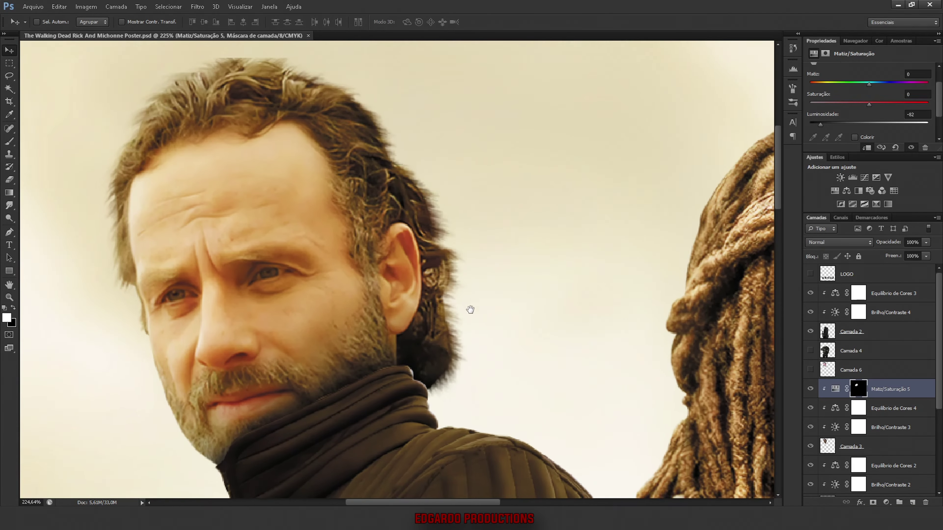
scroll(467, 311, down, 3)
scroll(345, 301, down, 2)
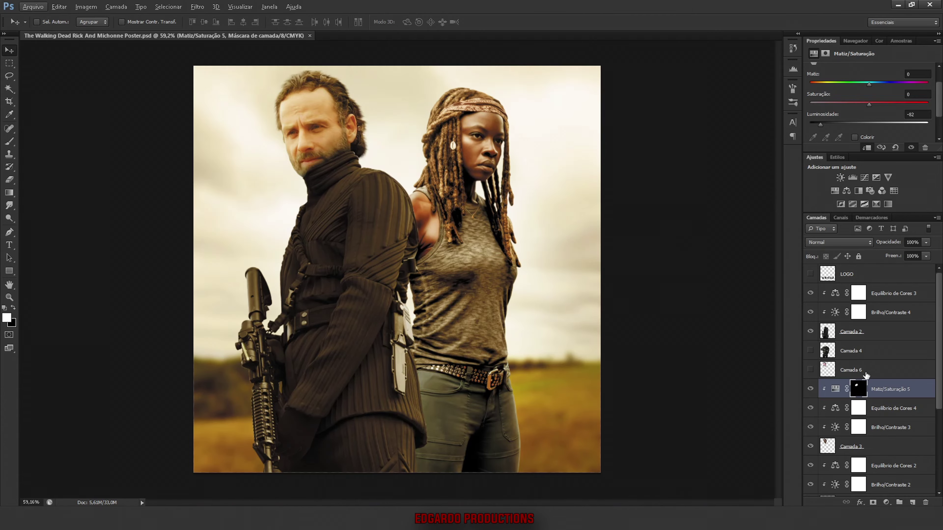
scroll(865, 376, down, 3)
Step: Select Michonne's Camada 5 layer with the Smudge tool and zoom to her dreadlocks
click(850, 372)
scroll(441, 149, up, 3)
scroll(420, 260, up, 2)
key(r)
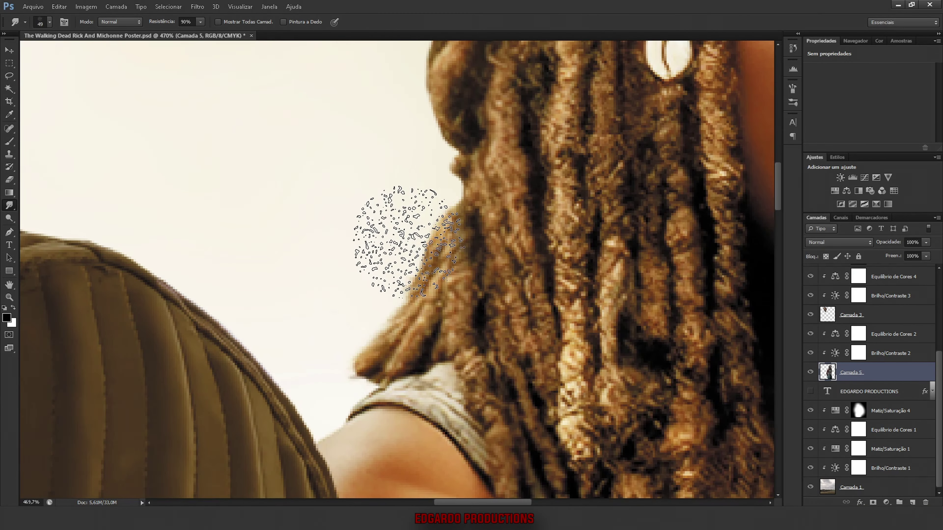
scroll(336, 137, up, 3)
scroll(390, 158, up, 4)
scroll(368, 284, right, 2)
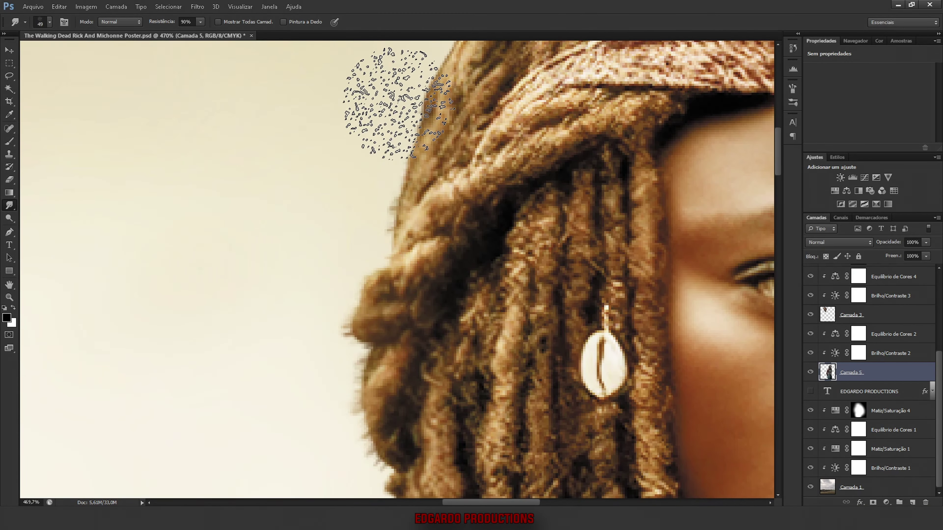
scroll(397, 112, up, 3)
scroll(400, 137, up, 2)
scroll(452, 158, right, 1)
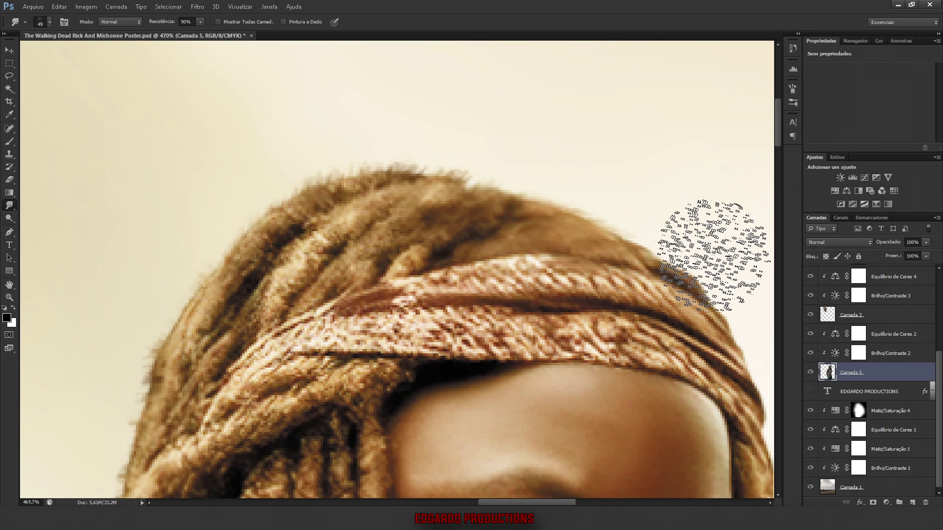
scroll(712, 256, right, 4)
scroll(354, 252, down, 4)
scroll(353, 411, down, 3)
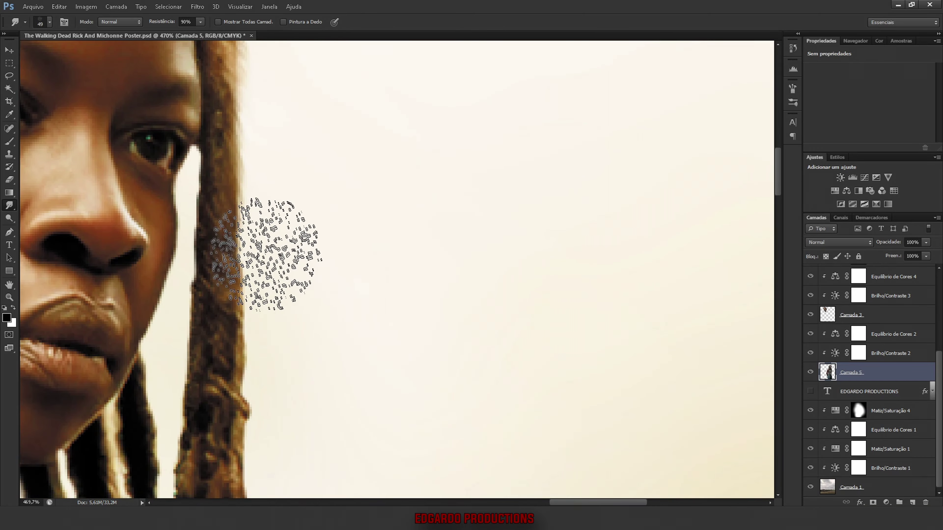
scroll(275, 364, down, 5)
Step: Smudge the dreadlock edges into the sky, undoing a stray stroke and tuning brush size
drag(179, 378, 228, 386)
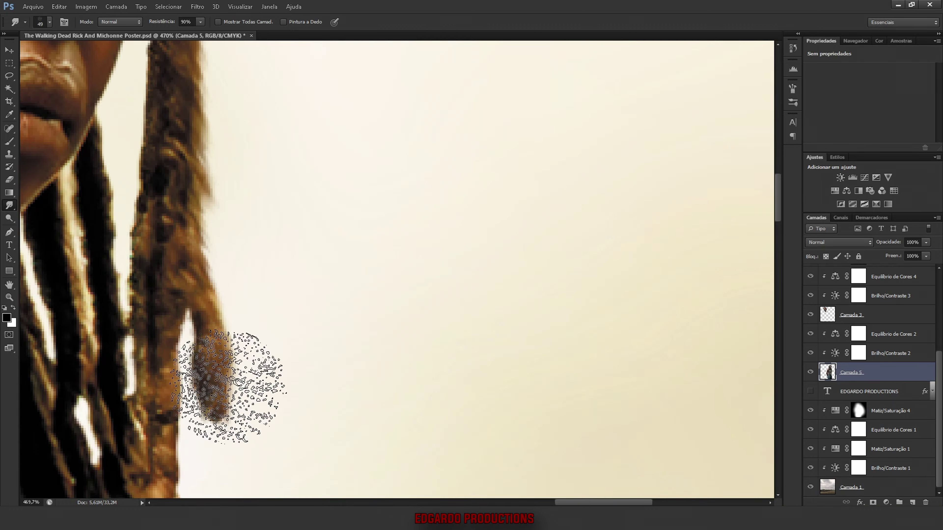
key(ctrl+z)
key(bracketleft)
key(bracketleft)
key(bracketleft)
scroll(171, 349, down, 4)
key(bracketright)
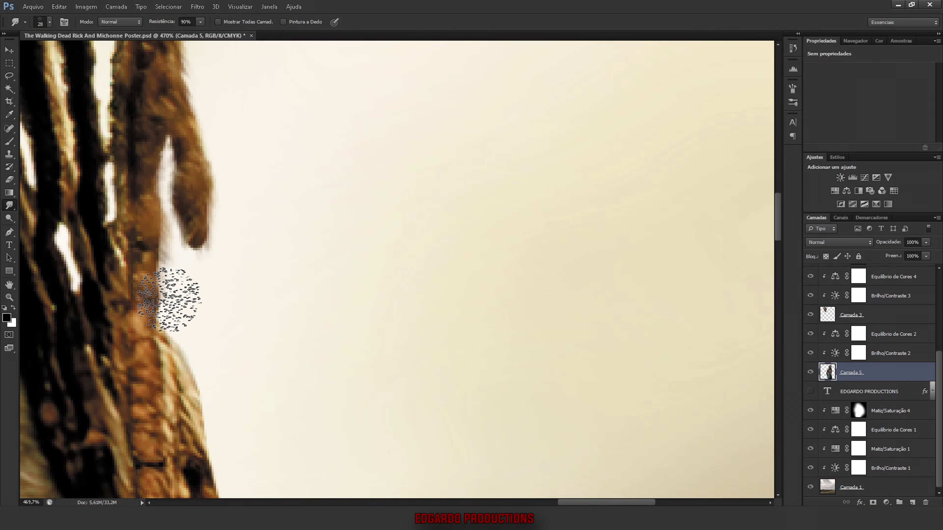
scroll(200, 371, up, 2)
scroll(320, 196, up, 3)
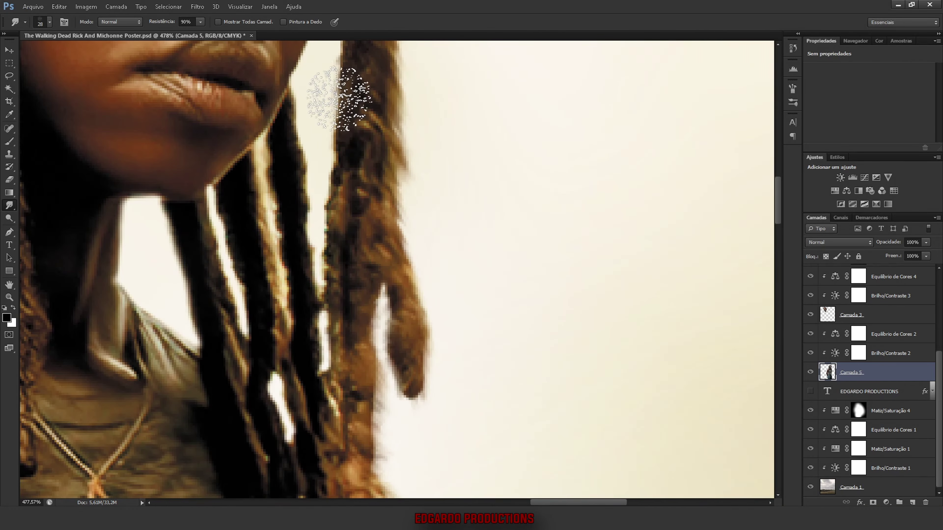
scroll(297, 367, down, 2)
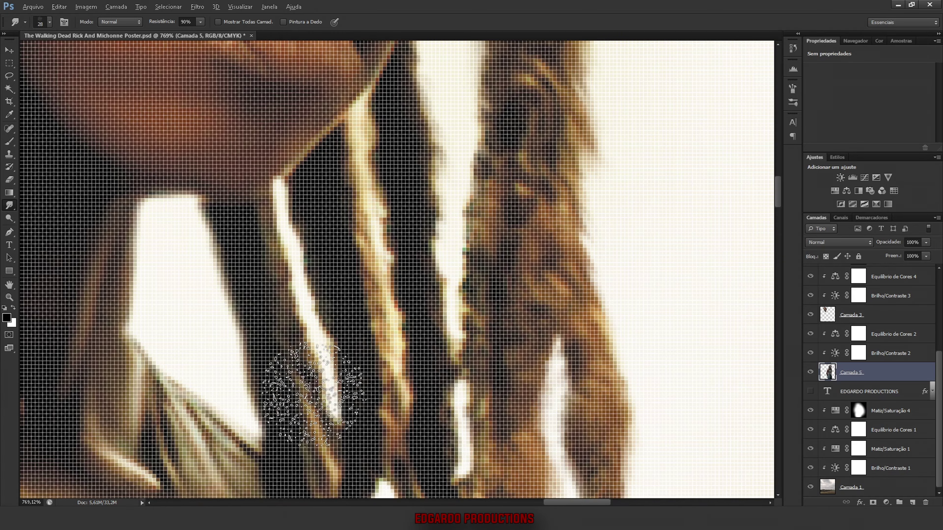
scroll(148, 148, down, 2)
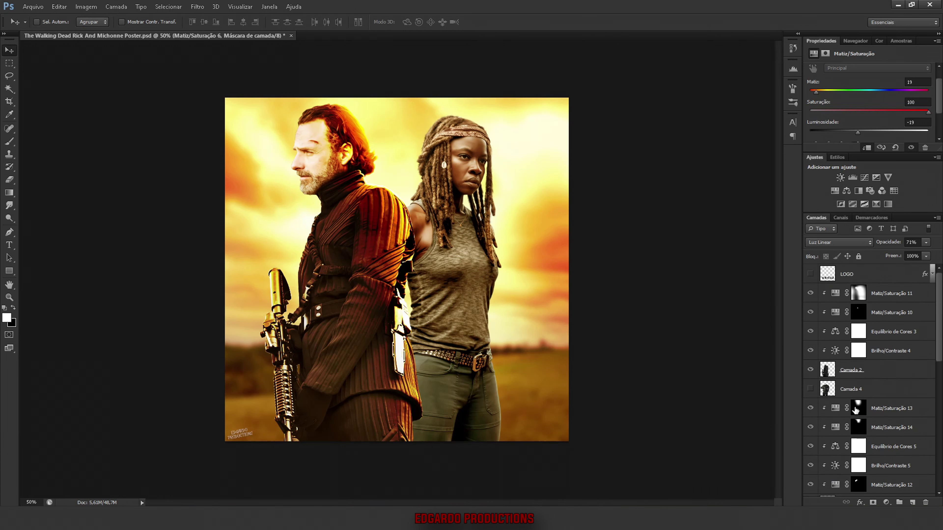
Step: Zoom out and back in to review the poster, ending on the Move tool
scroll(853, 405, down, 3)
key(ctrl+minus)
scroll(855, 406, down, 5)
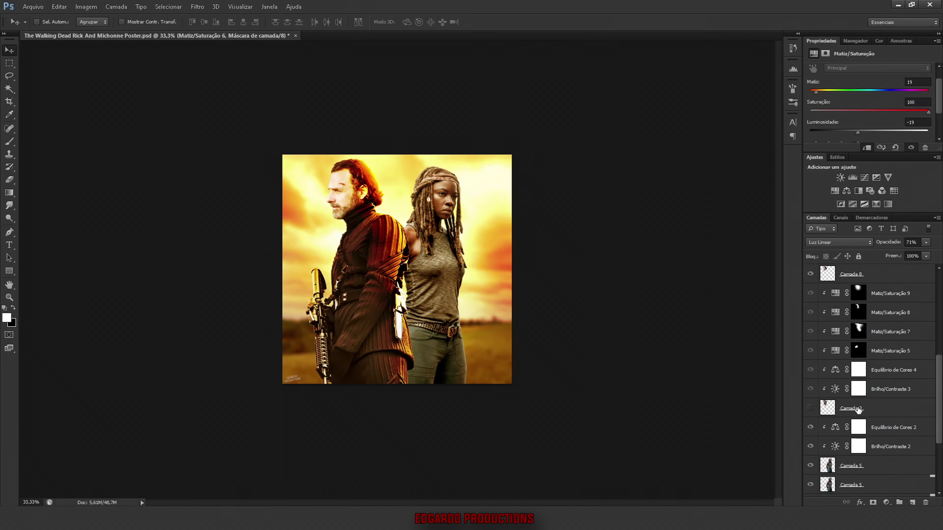
scroll(858, 409, up, 5)
scroll(824, 334, up, 3)
click(9, 141)
key(ctrl+plus)
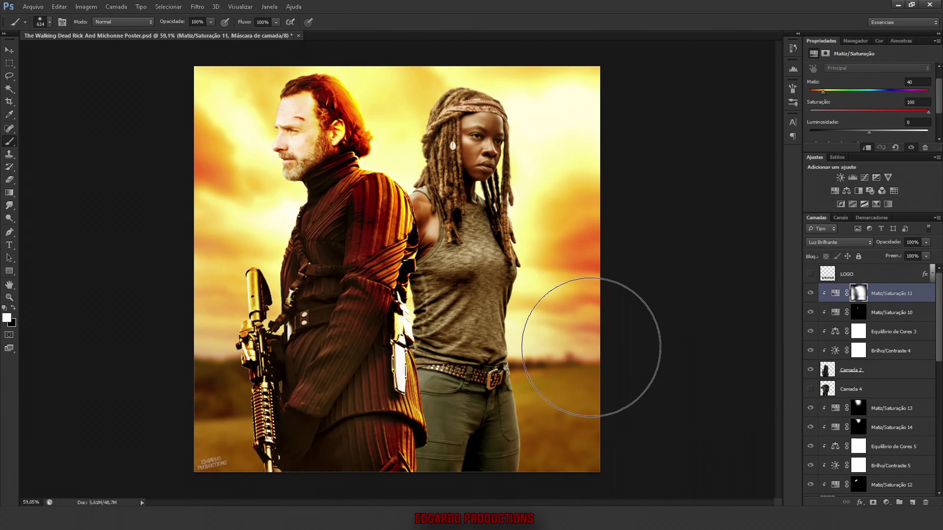
key(ctrl+minus)
key(v)
scroll(876, 375, down, 5)
Step: Add a clipped, colorized Hue/Saturation above Equilíbrio de Cores 5: hue 40, saturation 100, Vivid Light
click(879, 356)
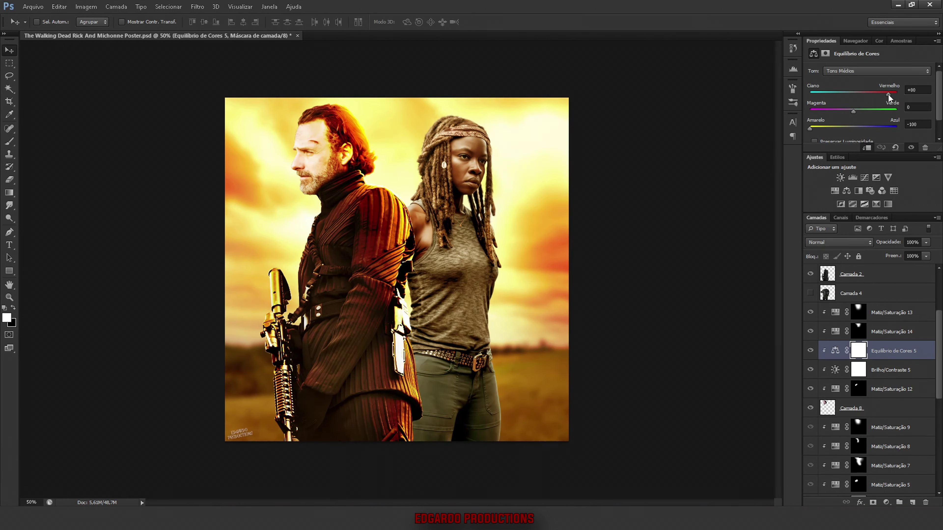
click(887, 502)
click(854, 381)
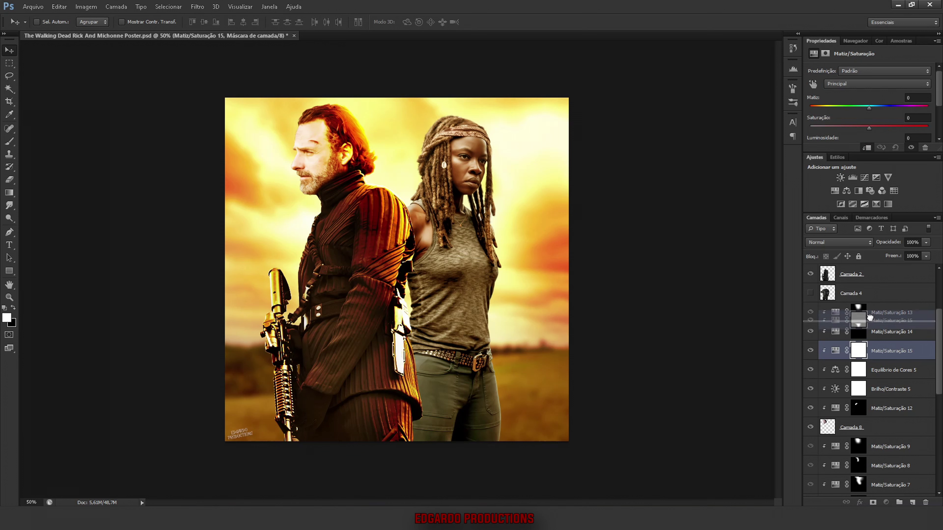
click(854, 129)
drag(810, 76, 928, 96)
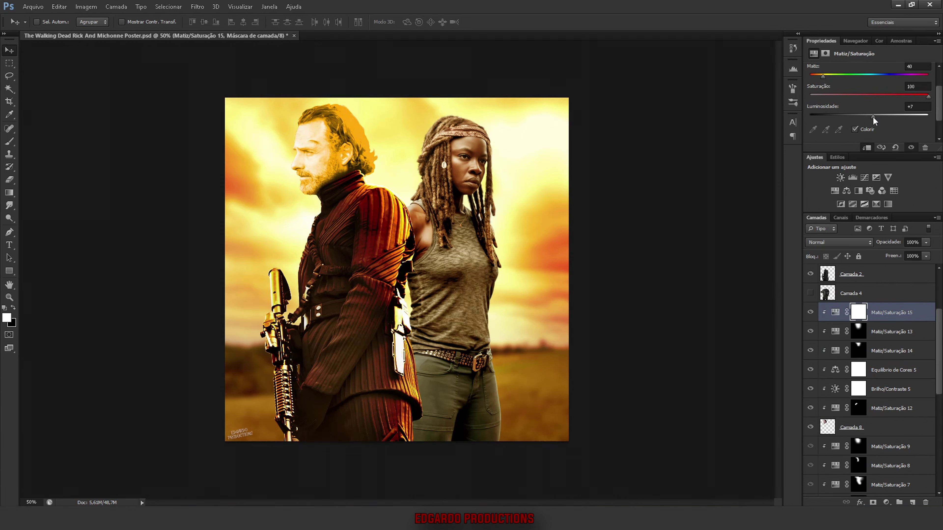
drag(873, 116, 869, 116)
click(838, 242)
click(831, 396)
Step: Invert the adjustment's mask, brush the orange-red glow onto Rick's hair, and save
key(ctrl+i)
key(b)
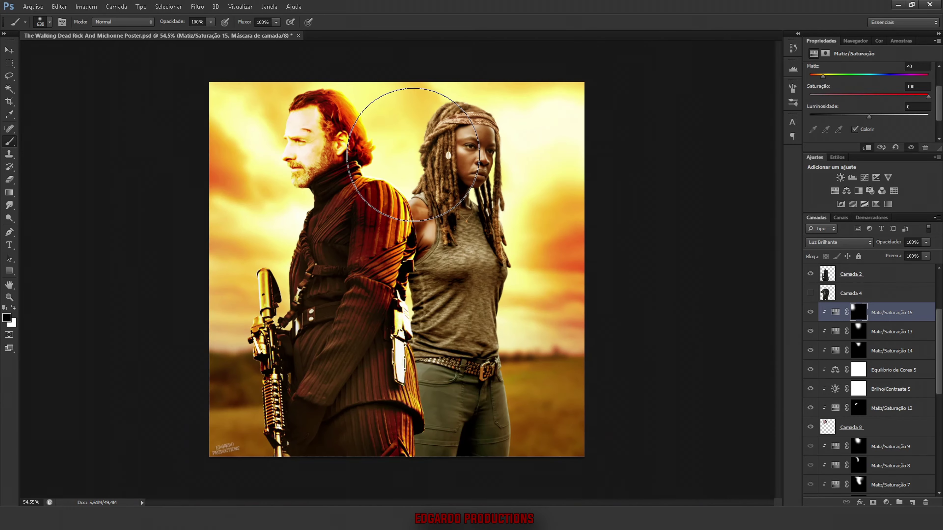
scroll(354, 180, up, 3)
scroll(302, 110, down, 3)
scroll(334, 186, up, 4)
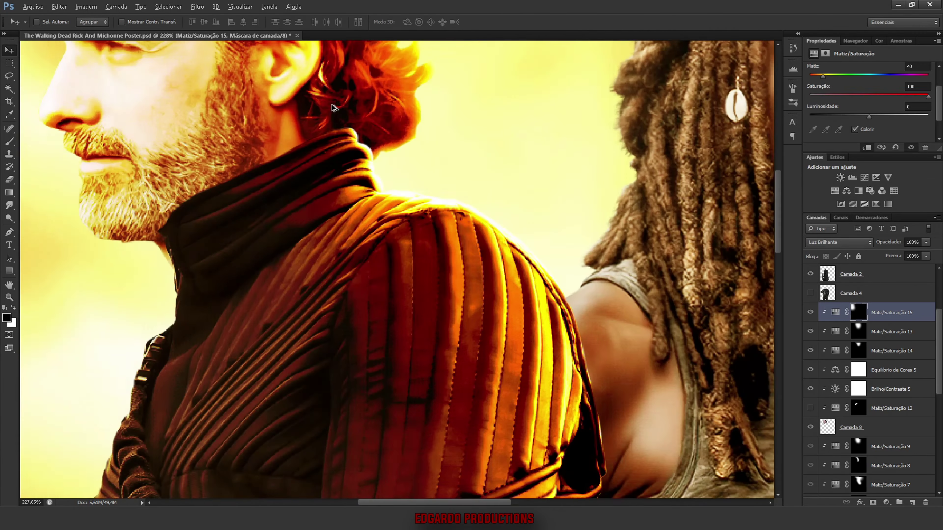
scroll(334, 186, up, 2)
scroll(538, 276, down, 4)
scroll(537, 277, down, 1)
key(ctrl+s)
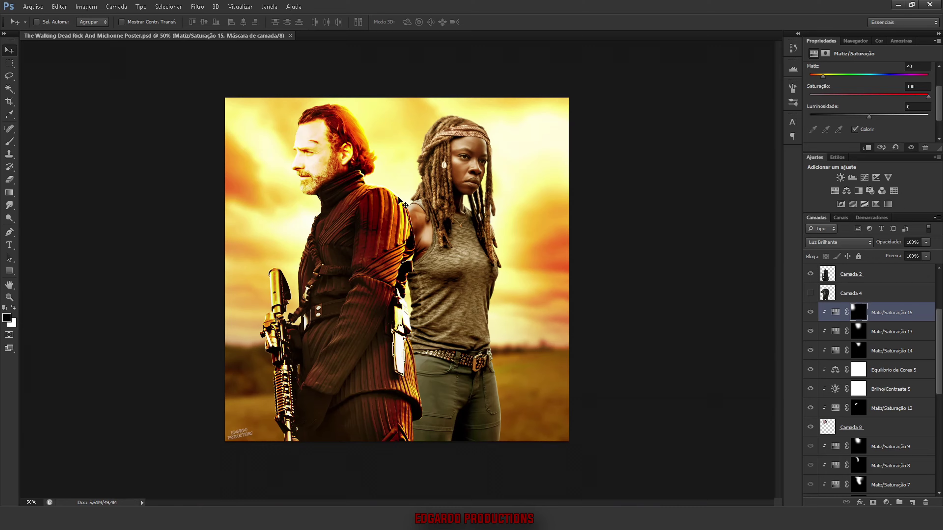
scroll(347, 80, up, 5)
scroll(580, 320, up, 3)
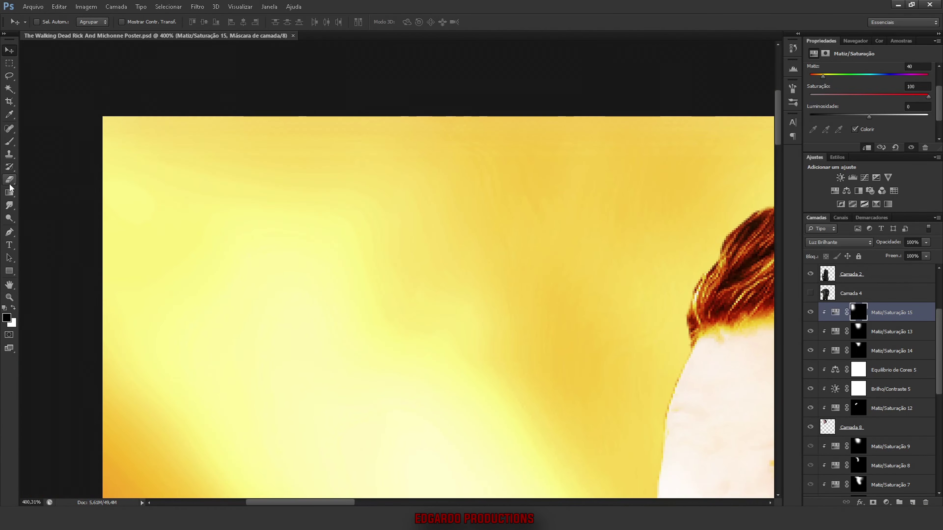
Step: On Camada 8, smudge Rick's crown and nape hair edges into the yellow sky
click(853, 427)
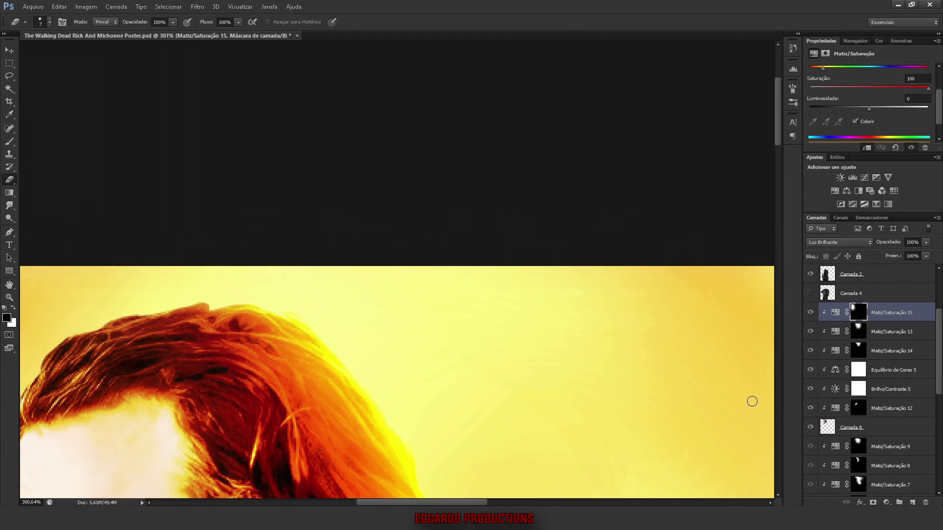
click(852, 427)
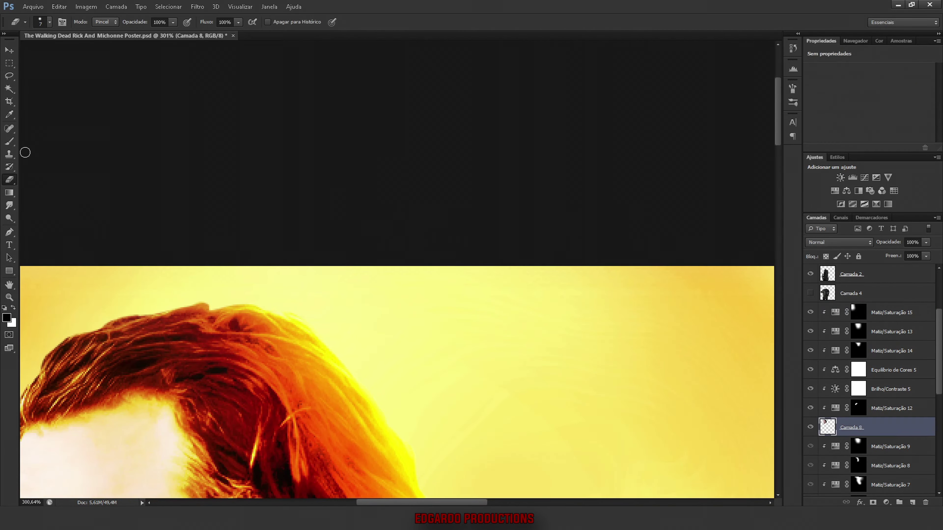
drag(442, 453, 210, 229)
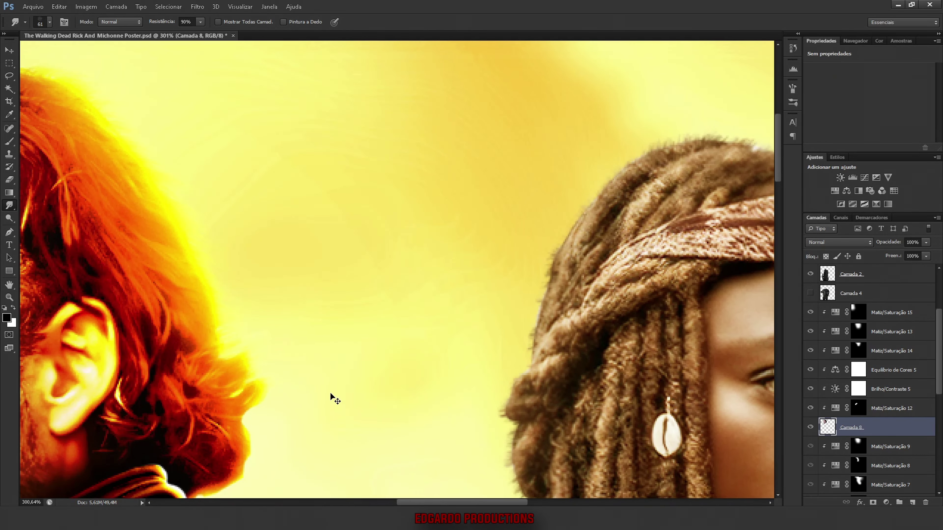
scroll(296, 434, down, 3)
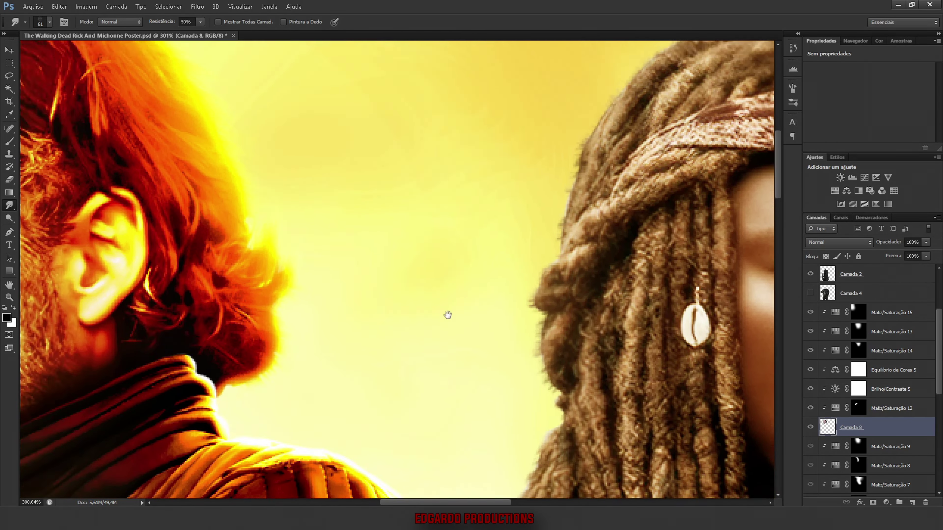
drag(242, 355, 248, 451)
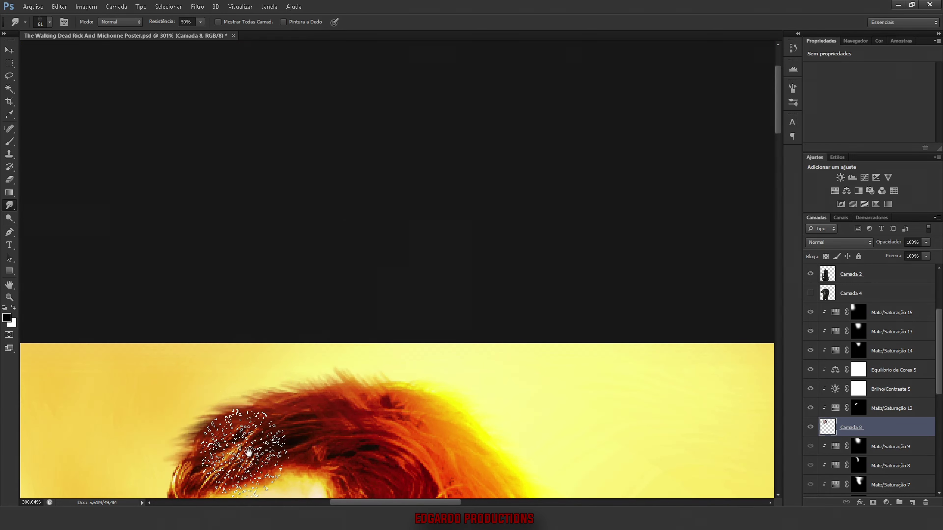
key(ctrl+0)
Step: Add a trial Hue/Saturation adjustment, tweak its hue and lightness, then delete it
key(v)
scroll(858, 367, down, 3)
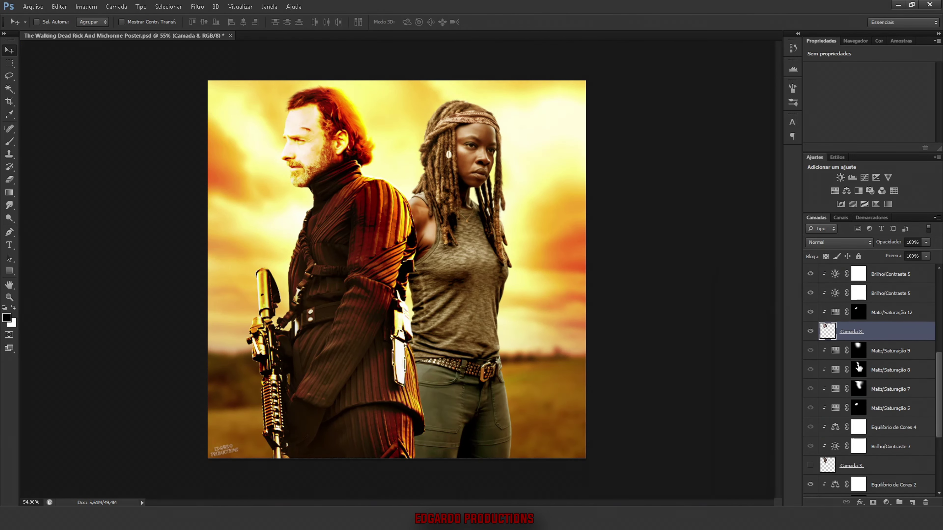
scroll(858, 367, up, 6)
click(887, 502)
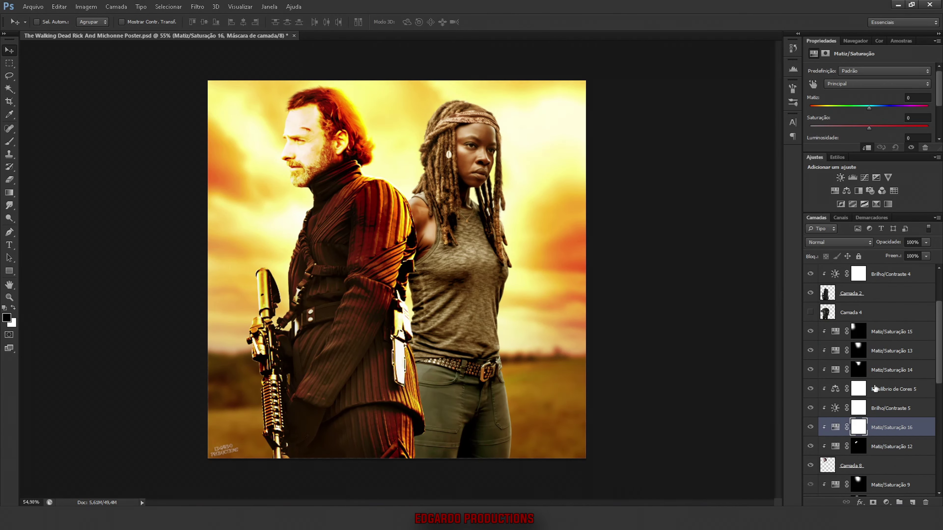
scroll(868, 108, down, 1)
drag(869, 116, 875, 118)
mouse_move(869, 75)
mouse_down()
mouse_move(835, 79)
mouse_move(887, 76)
mouse_up()
drag(876, 116, 883, 117)
click(864, 117)
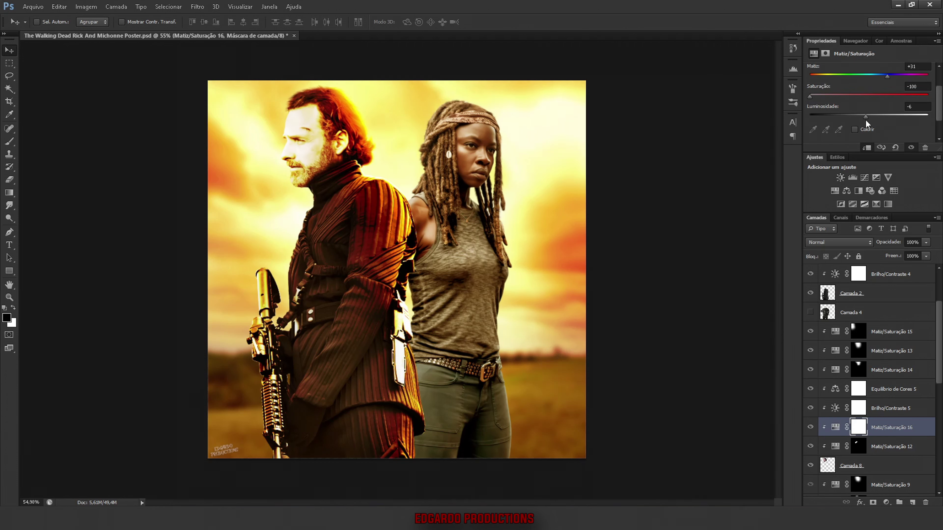
key(Delete)
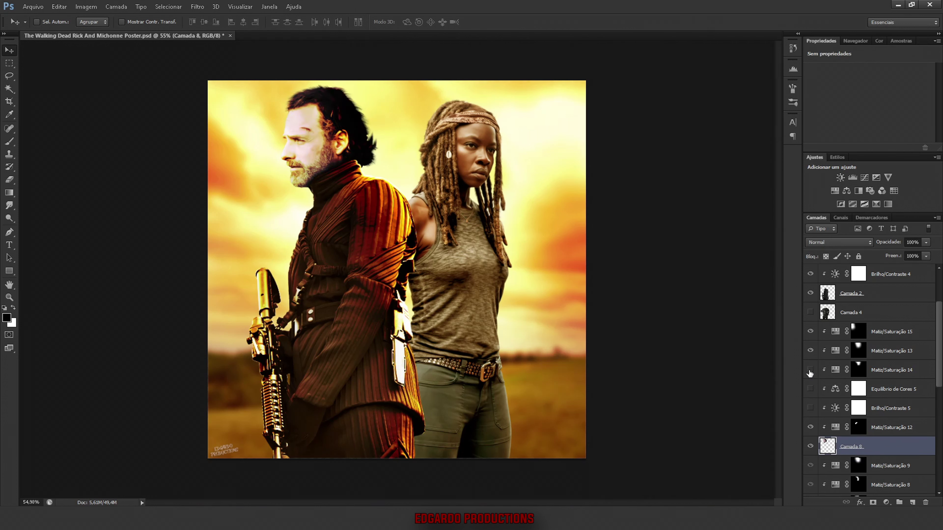
Step: Re-show the hidden layers and add a Hue/Saturation layer painted over Rick's hair, lightness +13
drag(809, 374, 809, 408)
click(891, 370)
click(886, 502)
click(861, 388)
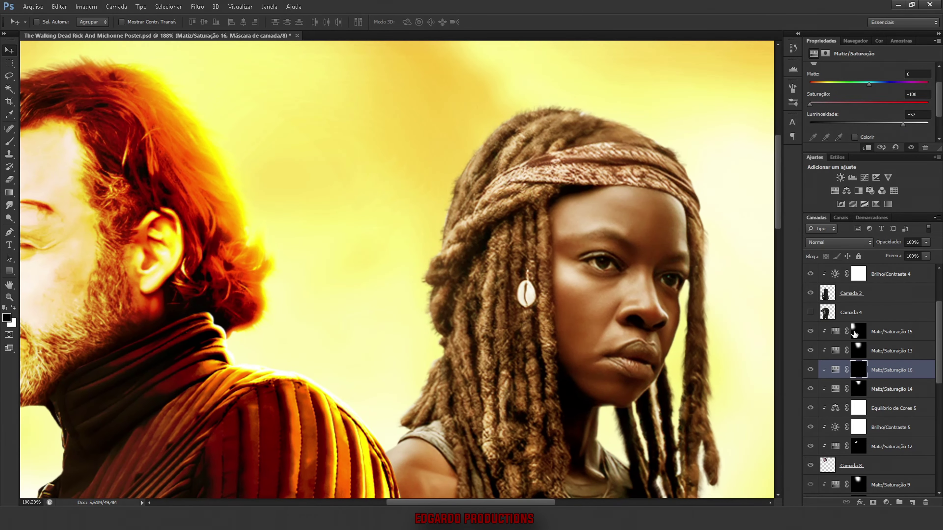
drag(228, 174, 193, 112)
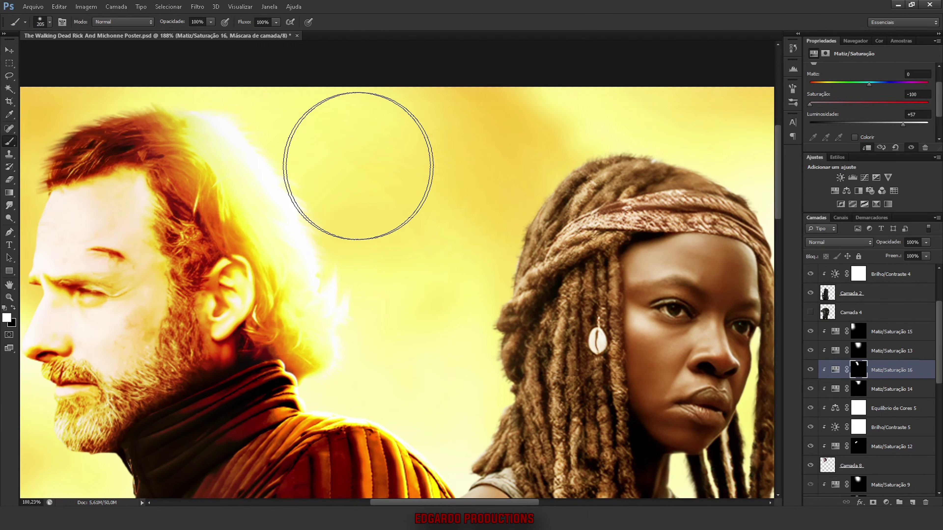
mouse_move(139, 130)
mouse_down()
mouse_move(185, 185)
mouse_move(216, 268)
mouse_up()
drag(876, 125, 878, 138)
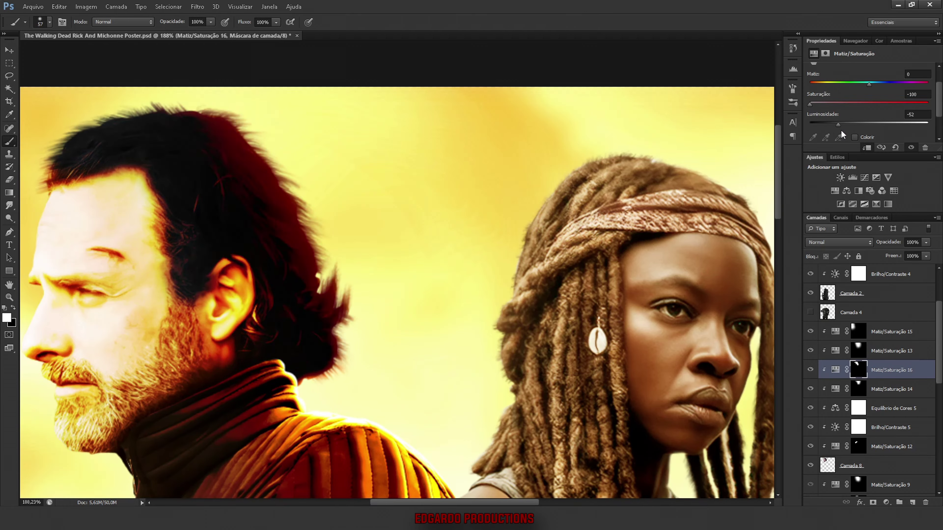
Step: Fit the poster on screen and move Matiz/Saturação 16 below Matiz/Saturação 14
key(ctrl+0)
scroll(349, 130, up, 6)
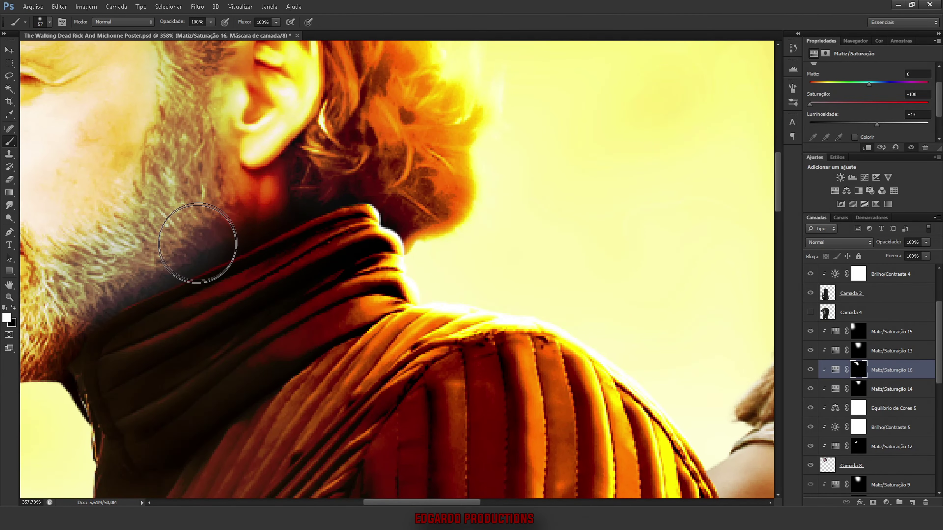
scroll(95, 116, down, 3)
scroll(263, 154, down, 3)
drag(823, 375, 893, 398)
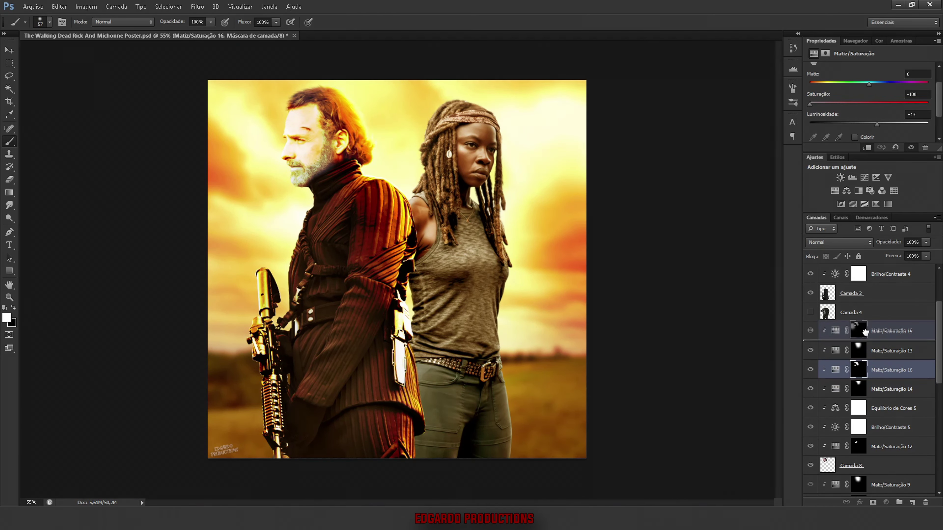
Step: Move Matiz/Saturação 16 below Equilíbrio de Cores 5 and compare Michonne with an adjustment toggled off
mouse_move(822, 389)
mouse_down()
mouse_move(822, 330)
mouse_move(809, 410)
mouse_up()
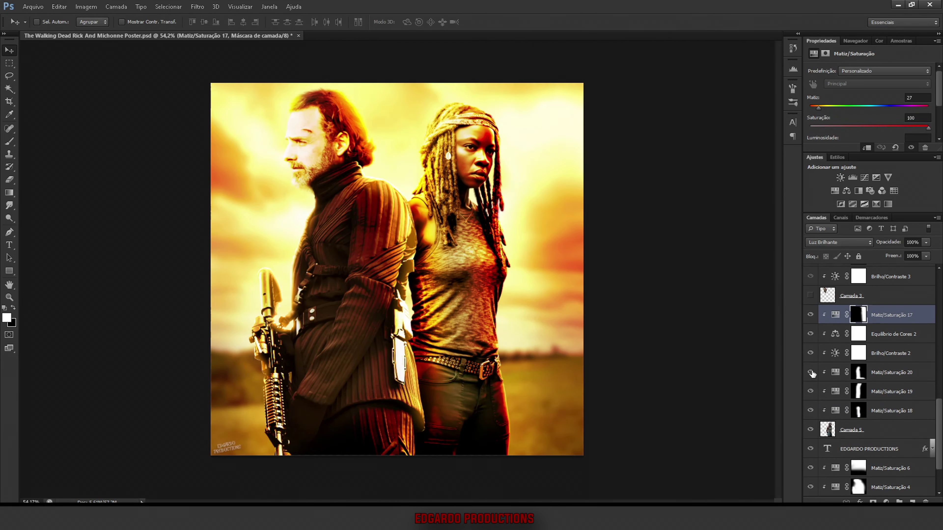
click(811, 372)
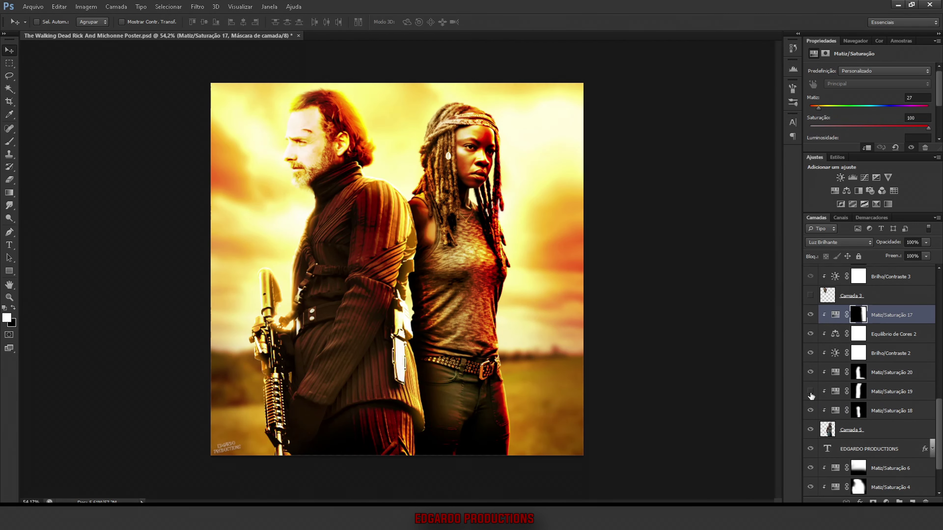
click(810, 410)
click(810, 410)
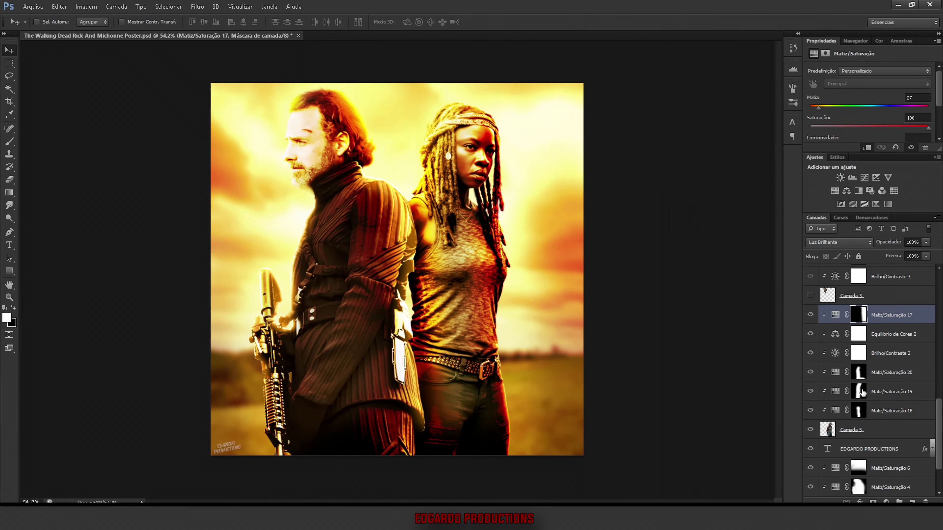
Step: Add a clipped, colorized Hue/Saturation layer (lightness +73, hue 31) with an inverted mask
click(886, 502)
click(861, 380)
click(855, 137)
drag(869, 123, 911, 124)
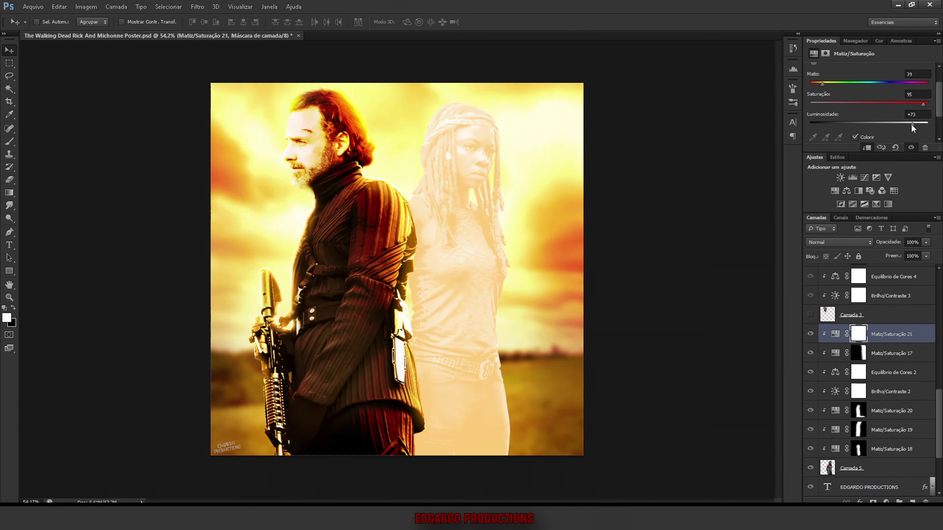
drag(880, 355, 879, 356)
key(ctrl+i)
key(b)
scroll(579, 118, up, 10)
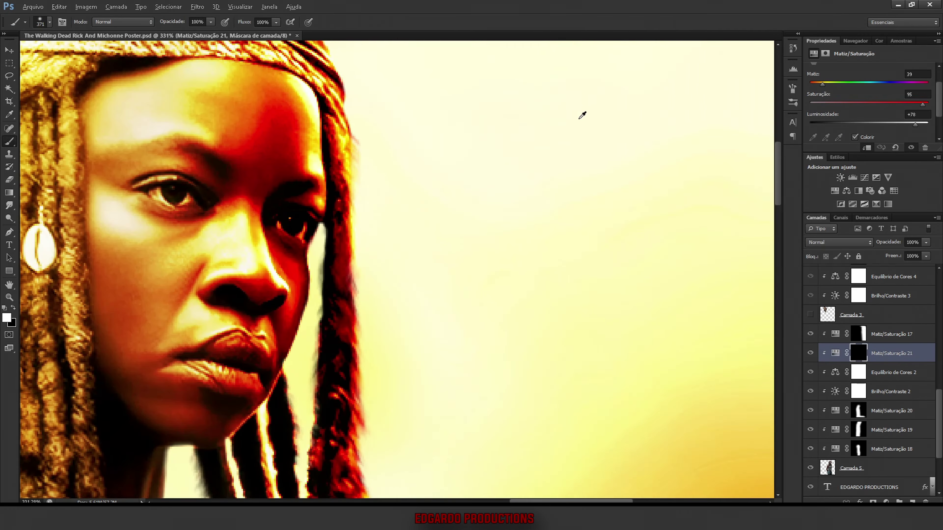
drag(822, 84, 820, 84)
Step: Add a Matiz/Saturação 22 adjustment, then select Matiz/Saturação 18
scroll(187, 141, down, 3)
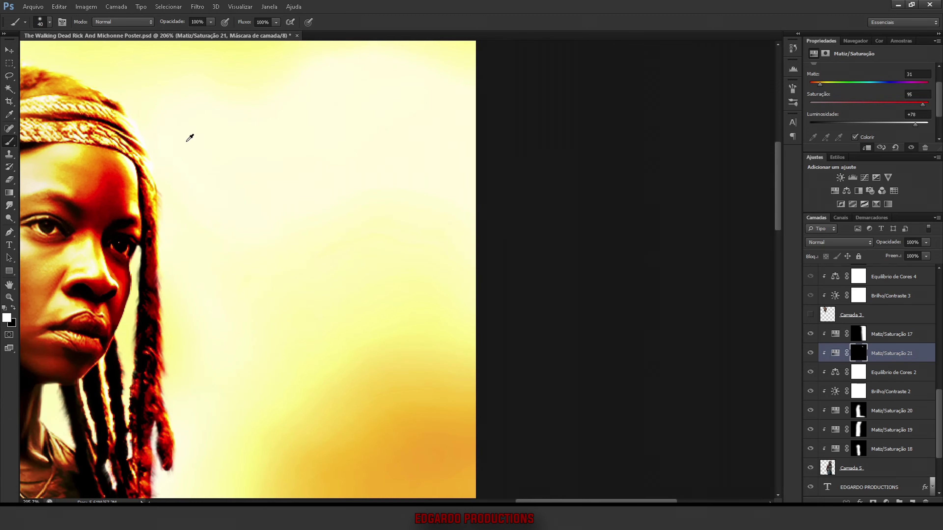
scroll(170, 363, down, 5)
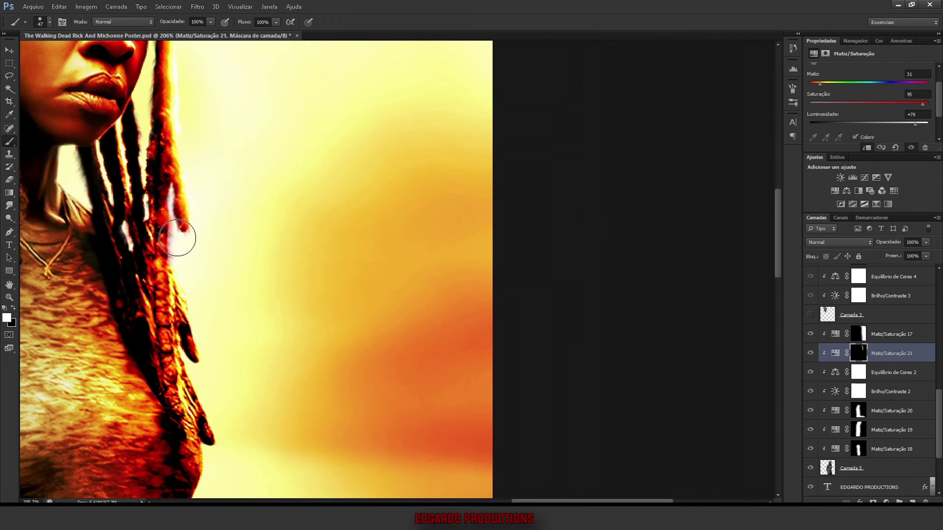
scroll(163, 186, down, 5)
scroll(162, 186, right, 2)
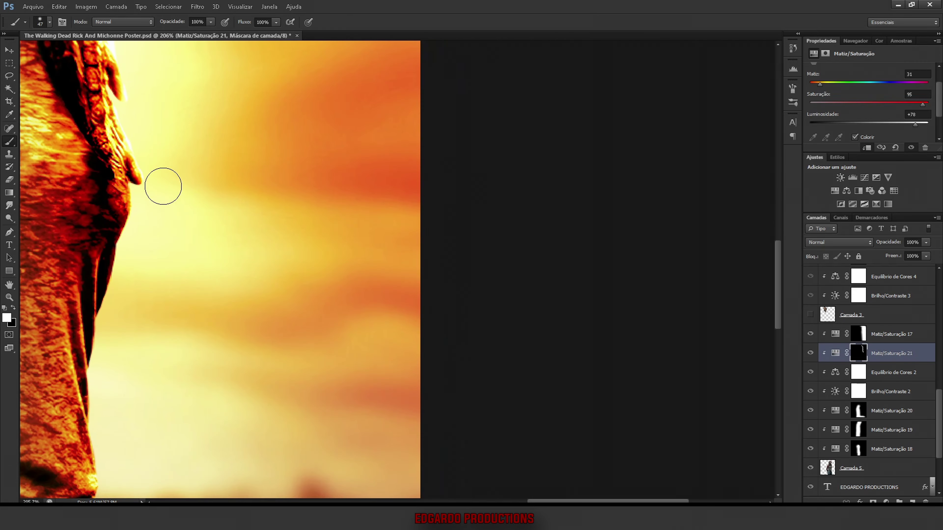
scroll(126, 128, down, 2)
scroll(95, 393, down, 3)
scroll(95, 396, down, 5)
scroll(156, 262, left, 1)
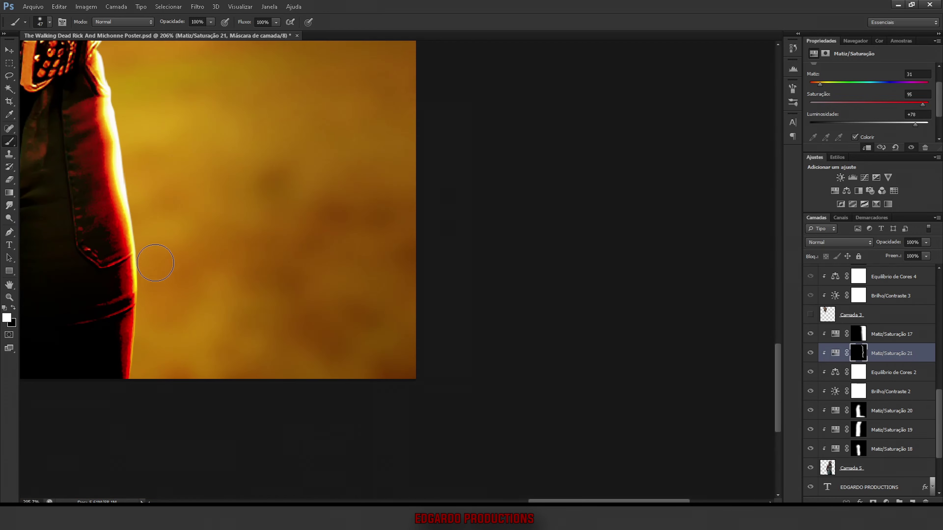
scroll(150, 330, down, 8)
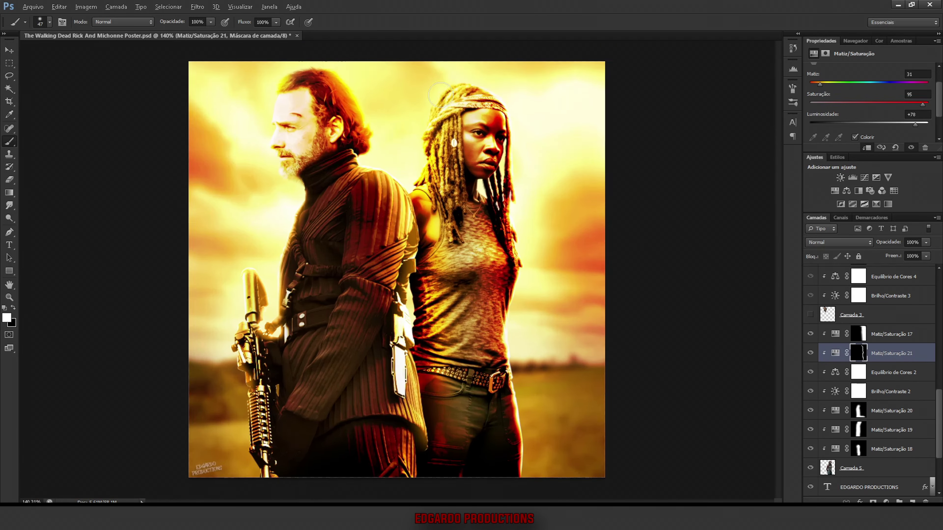
scroll(500, 260, up, 8)
click(889, 501)
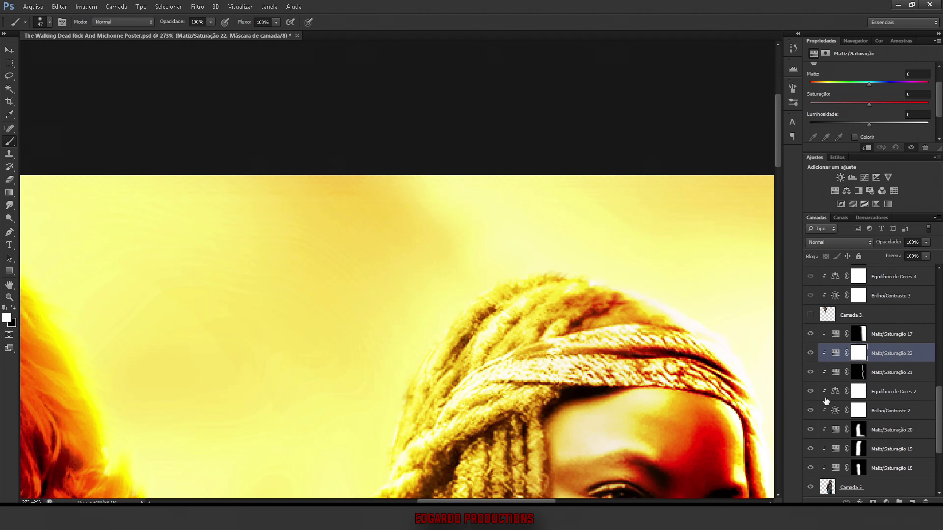
click(854, 386)
click(891, 468)
Step: Add a clipped colorized Hue/Saturation layer: hue 45, saturation 100, lightness +60, mask inverted
click(888, 501)
click(853, 386)
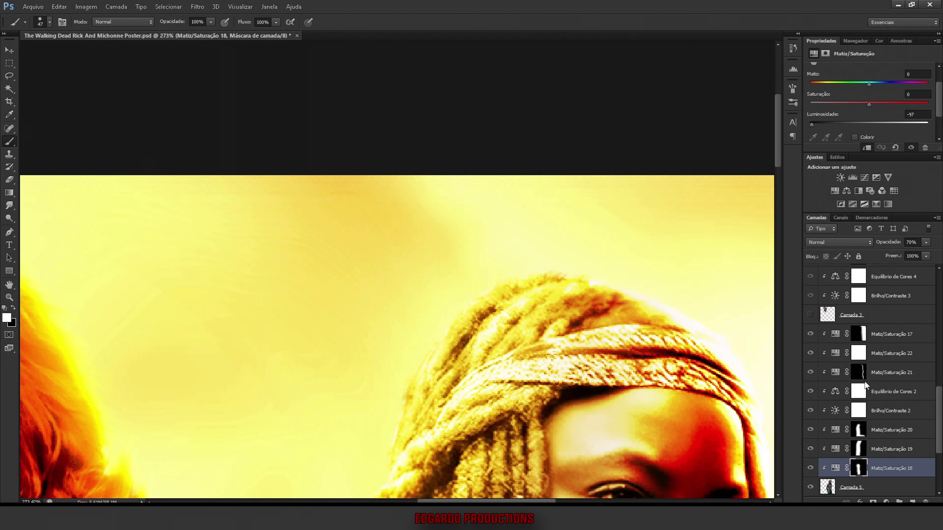
click(855, 137)
drag(810, 83, 824, 84)
drag(839, 104, 928, 104)
drag(869, 124, 906, 127)
key(ctrl+i)
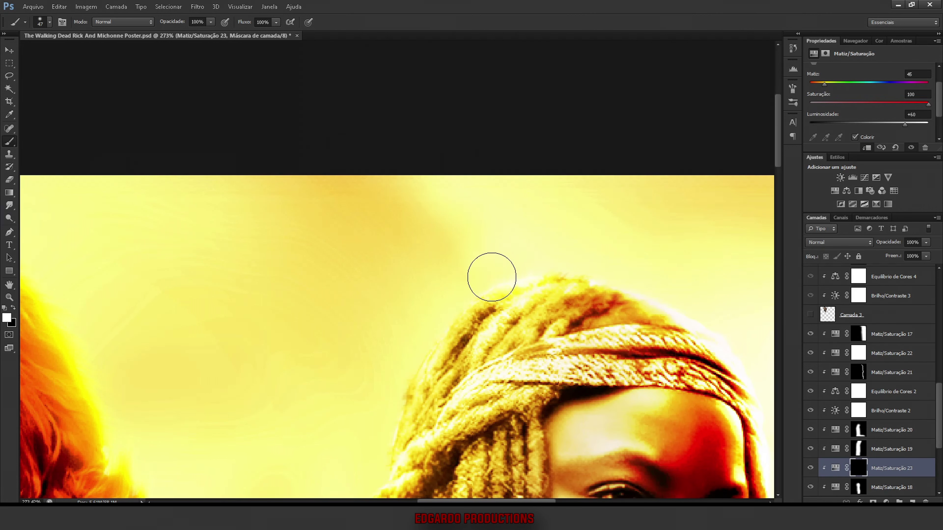
Step: Paint the yellow tint along Rick's shoulder edge, shrinking the brush for finer work
mouse_move(382, 397)
mouse_down()
mouse_move(459, 341)
mouse_move(562, 63)
mouse_up()
mouse_move(557, 96)
mouse_down()
mouse_move(497, 236)
mouse_move(617, 206)
mouse_up()
scroll(616, 207, down, 3)
key(bracketleft)
key(bracketleft)
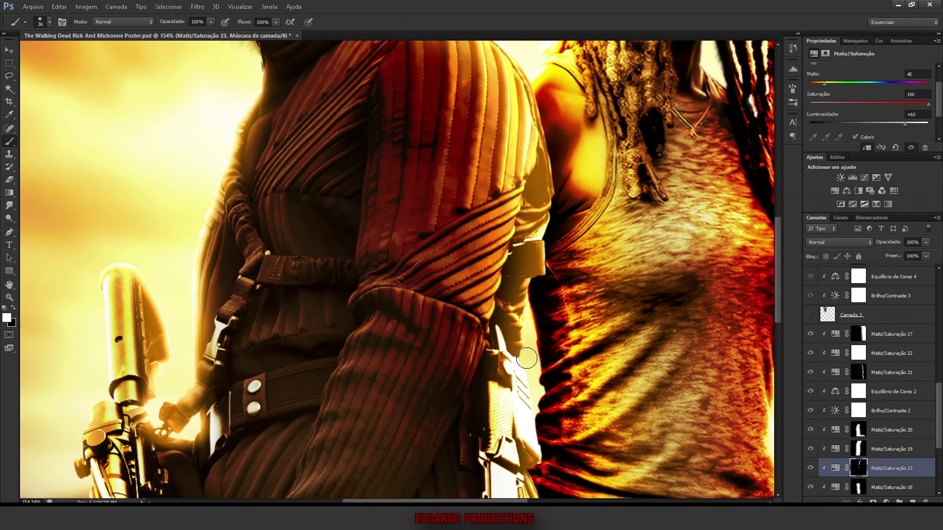
scroll(538, 241, down, 3)
scroll(520, 280, down, 2)
Step: Hide the LOGO title layer, select Camada 2, and swap the foreground and background colours
key(alt+f)
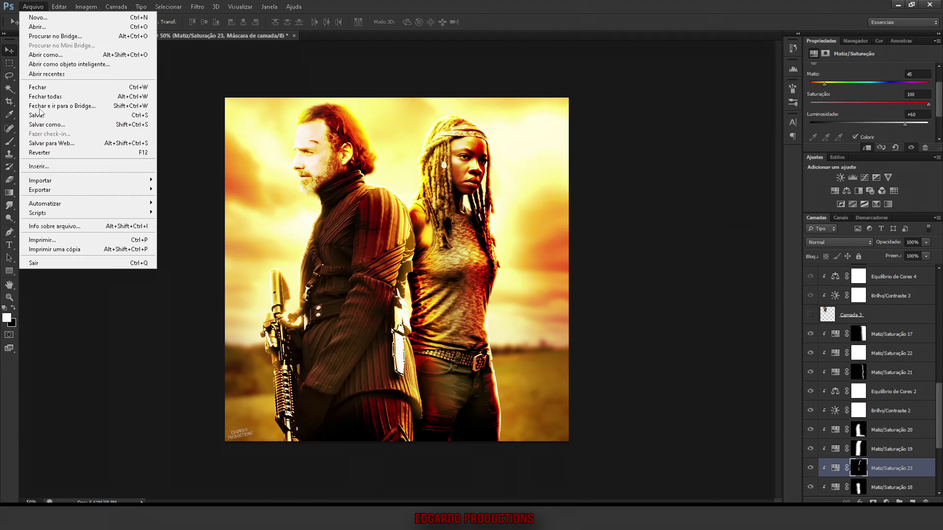
key(Escape)
key(v)
scroll(892, 404, up, 3)
scroll(884, 398, up, 3)
scroll(885, 398, up, 3)
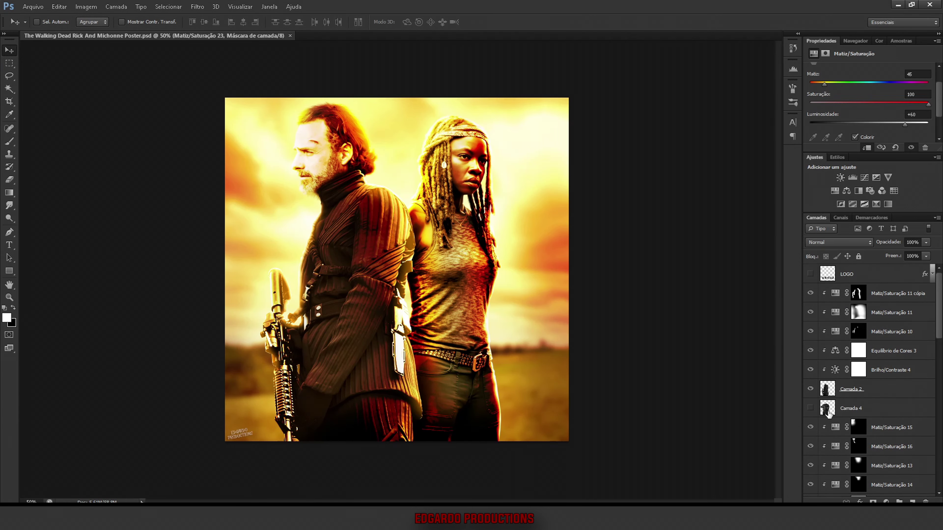
click(810, 274)
ctrl+click(346, 308)
key(x)
Step: Pan across the figures' lower half and up to Rick's face and neck
scroll(527, 377, up, 3)
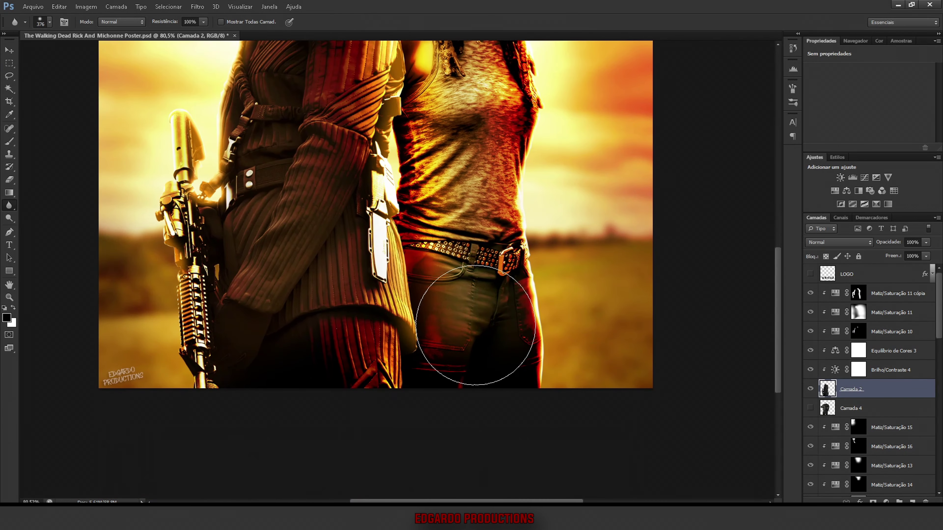
scroll(420, 280, up, 5)
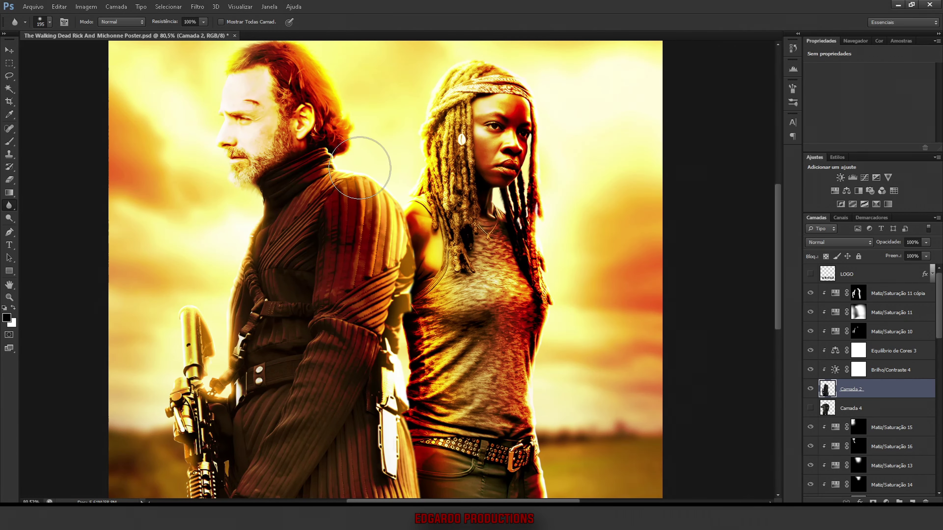
mouse_move(488, 472)
mouse_down()
mouse_move(488, 338)
mouse_move(583, 418)
mouse_up()
scroll(488, 337, down, 1)
scroll(487, 338, up, 1)
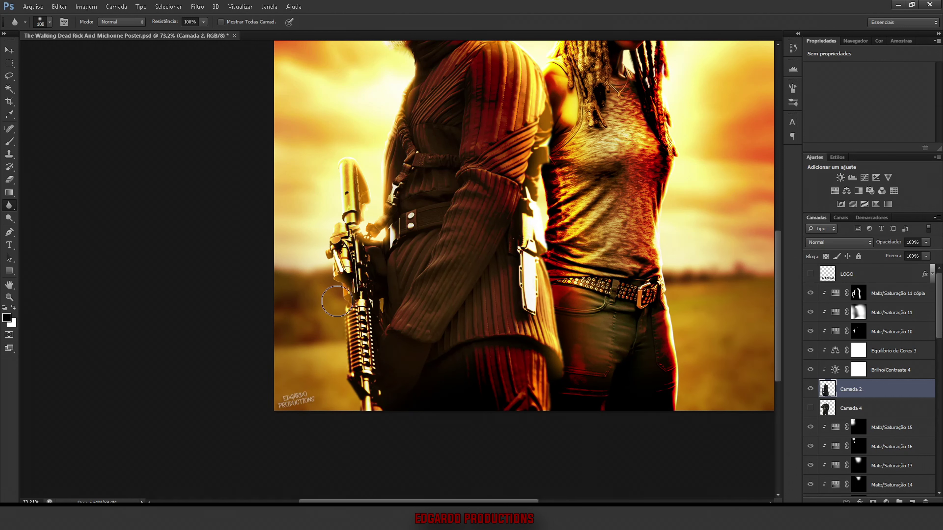
scroll(381, 232, up, 7)
drag(406, 189, 404, 323)
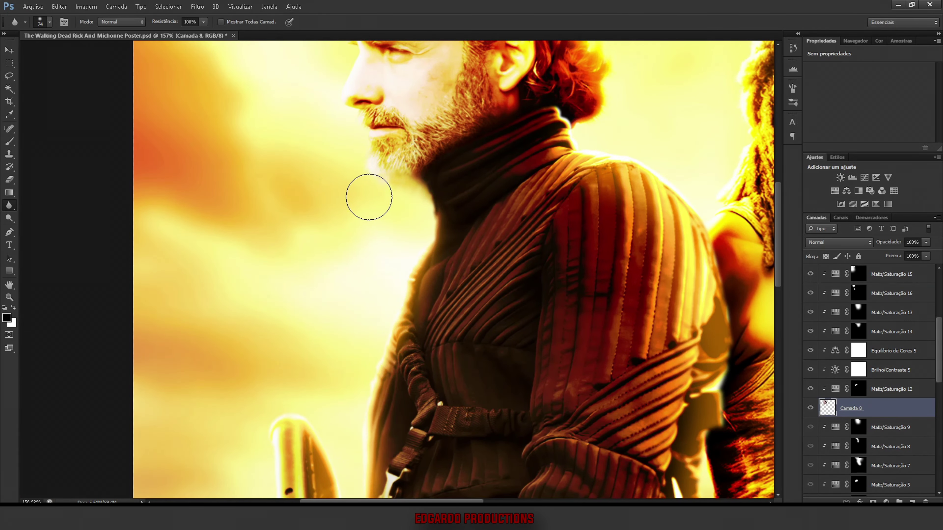
mouse_move(345, 115)
mouse_down()
mouse_move(408, 230)
mouse_move(210, 269)
mouse_up()
scroll(303, 306, down, 3)
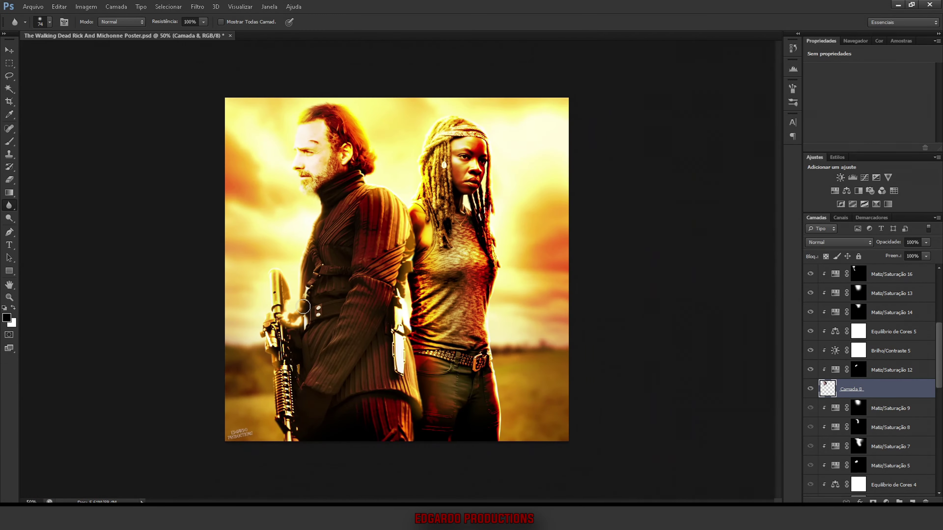
Step: Select the Camada 2 layer to work on the rifle edges
scroll(303, 307, up, 3)
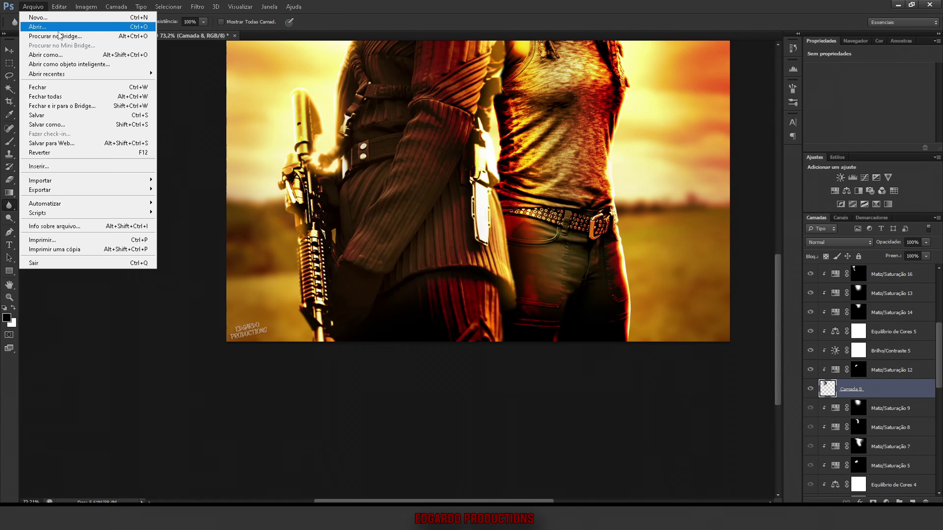
scroll(872, 353, up, 5)
click(839, 352)
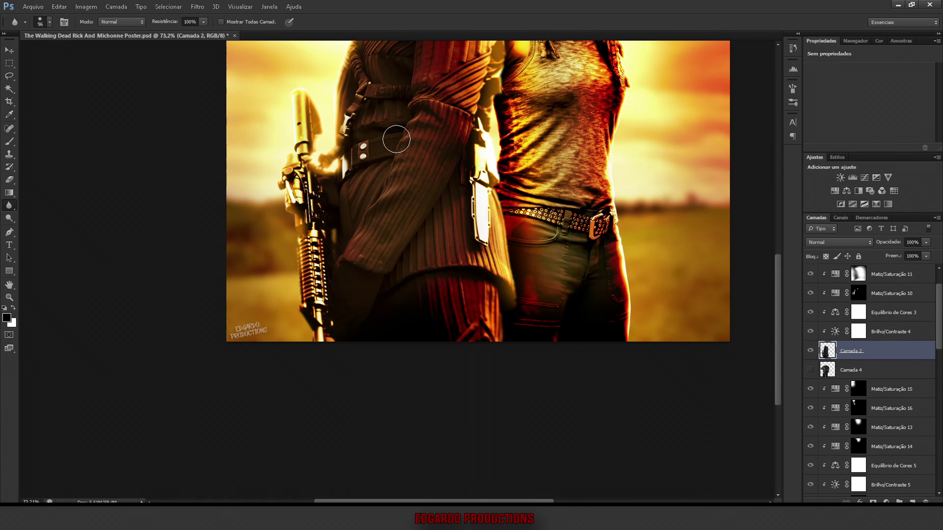
scroll(396, 139, up, 5)
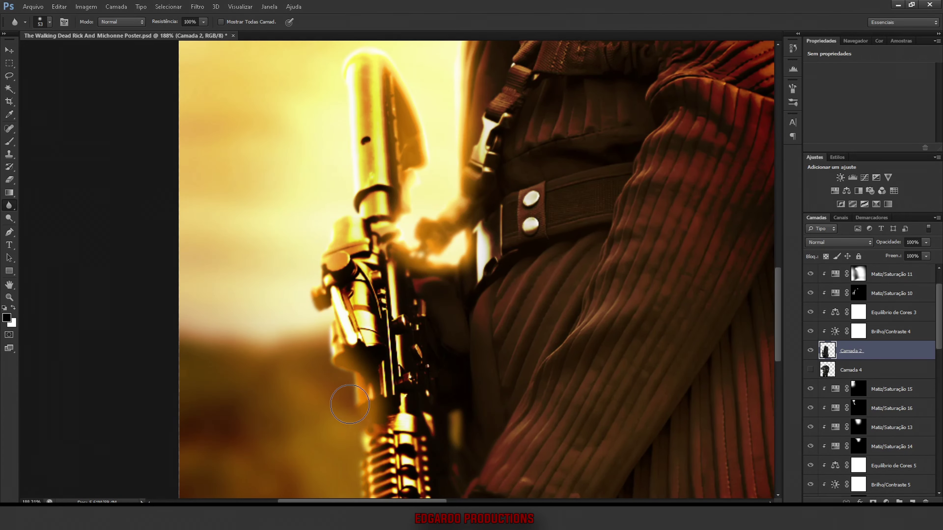
scroll(625, 318, down, 5)
scroll(625, 318, down, 2)
Step: Zoom out and make the softening brush smaller for Michonne's edges
key(alt+bracketleft)
key(alt+bracketleft)
key(alt+bracketleft)
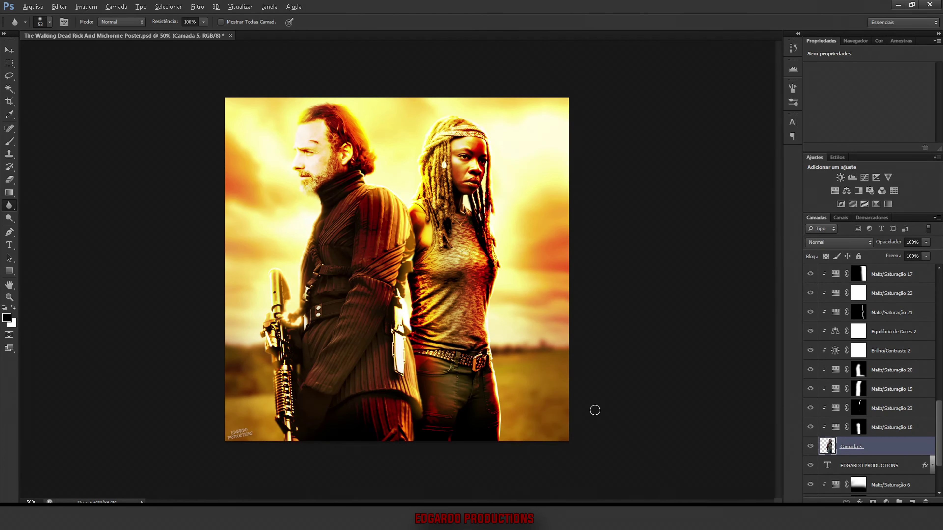
scroll(595, 410, up, 5)
scroll(482, 427, down, 2)
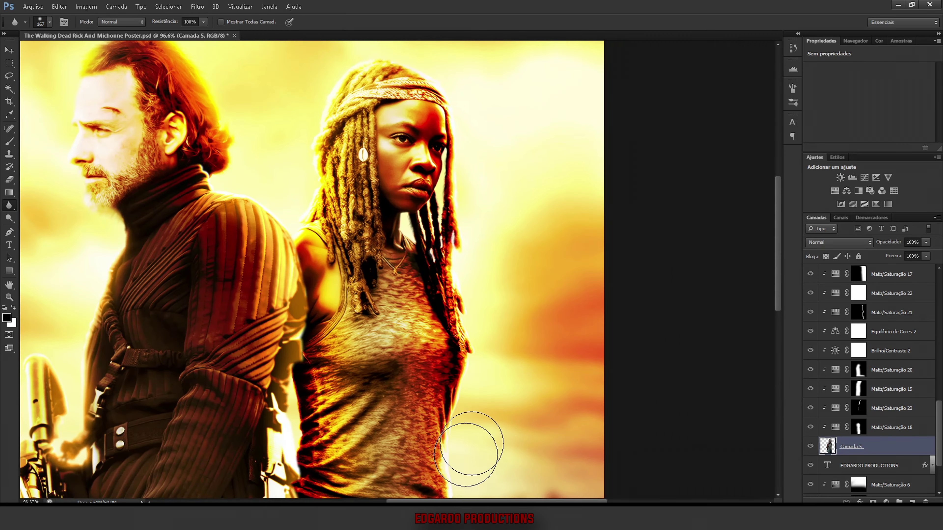
drag(453, 167, 438, 167)
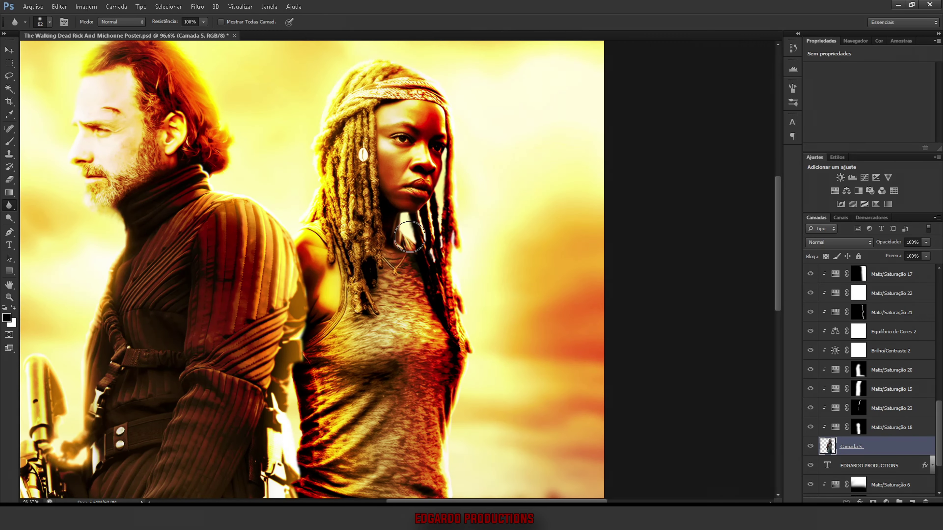
scroll(305, 192, down, 6)
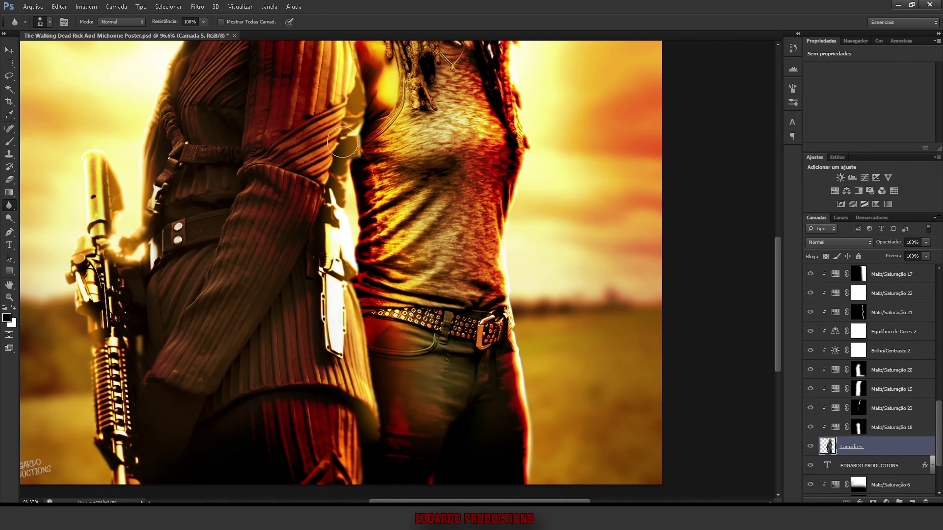
scroll(342, 142, up, 2)
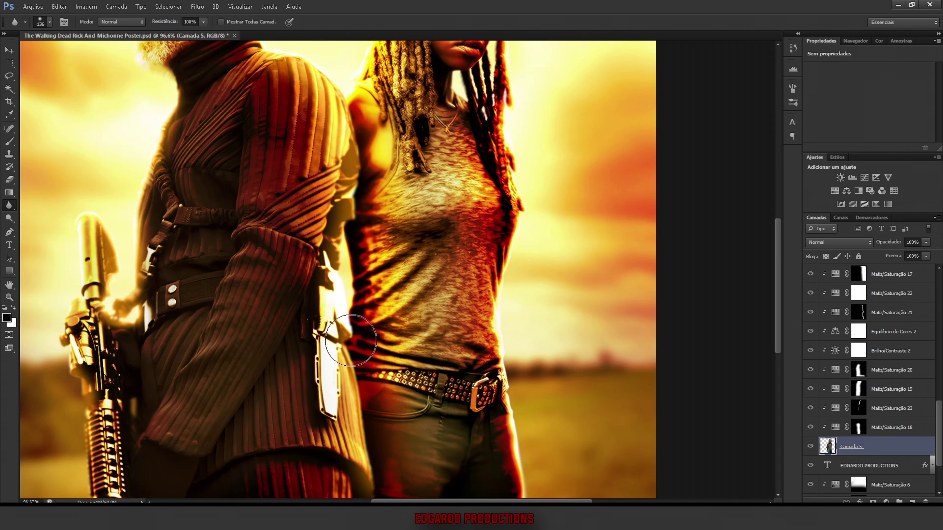
scroll(351, 340, down, 5)
scroll(843, 439, up, 10)
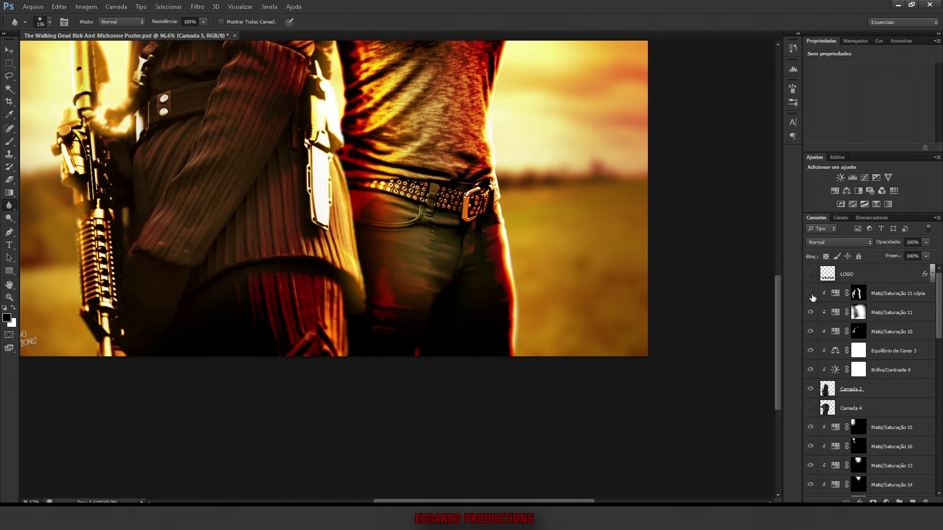
Step: Check the Matiz/Saturação 11 cópia and Matiz/Saturação 11 adjustment layers, then switch to the Move tool
click(891, 293)
key(b)
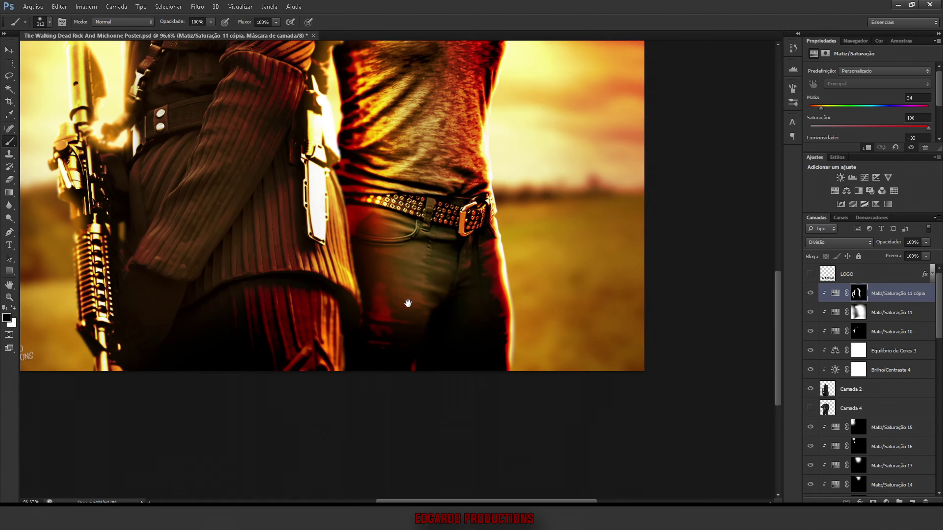
scroll(406, 303, up, 2)
click(882, 321)
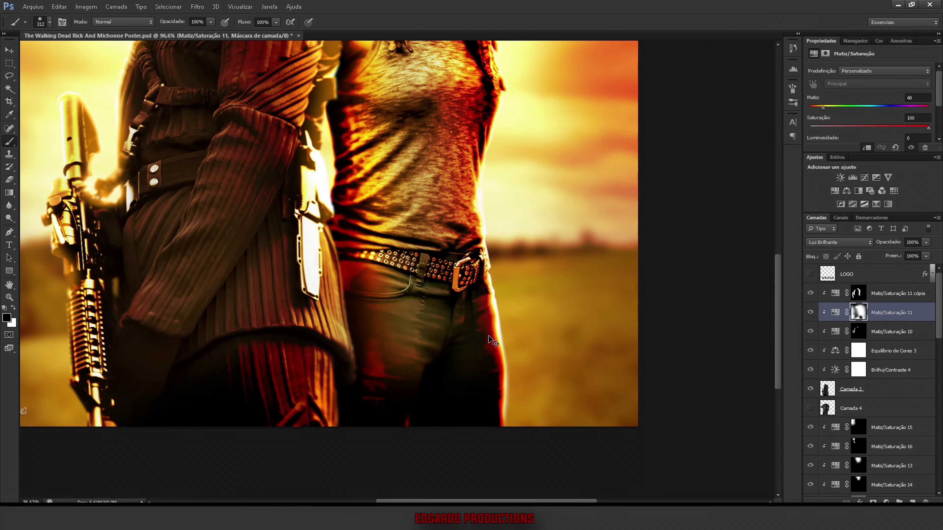
scroll(472, 331, down, 2)
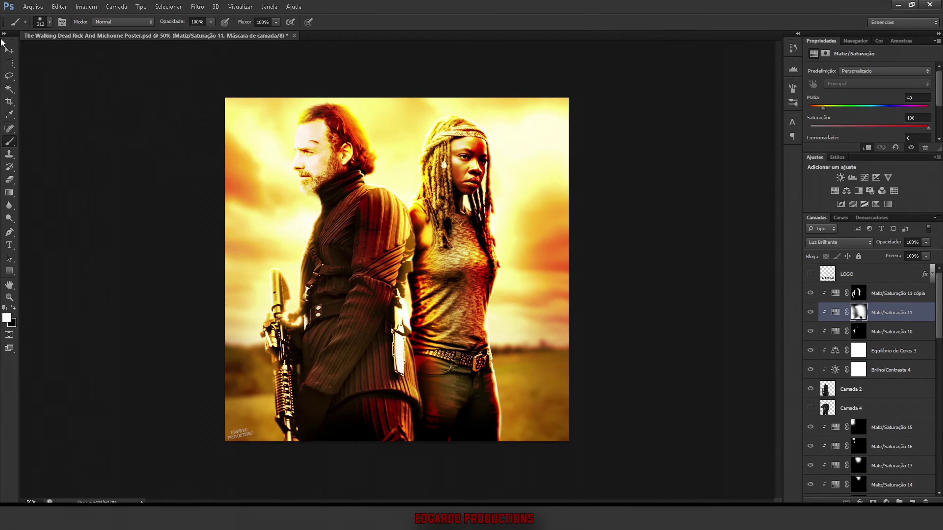
click(9, 49)
scroll(429, 213, up, 3)
Step: Add a Hue/Saturation layer above Camada 2 with lightness -92 and an inverted black mask
click(853, 389)
click(886, 501)
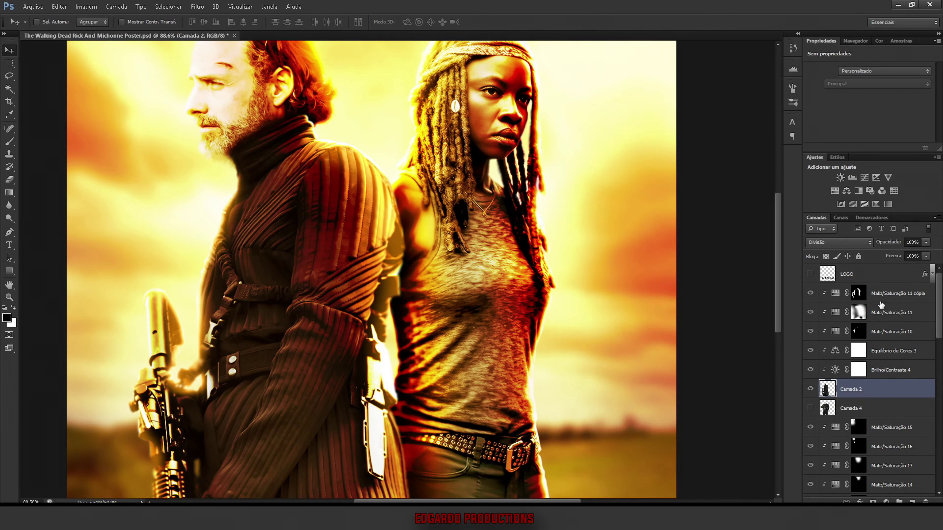
click(834, 190)
drag(869, 124, 813, 125)
key(ctrl+i)
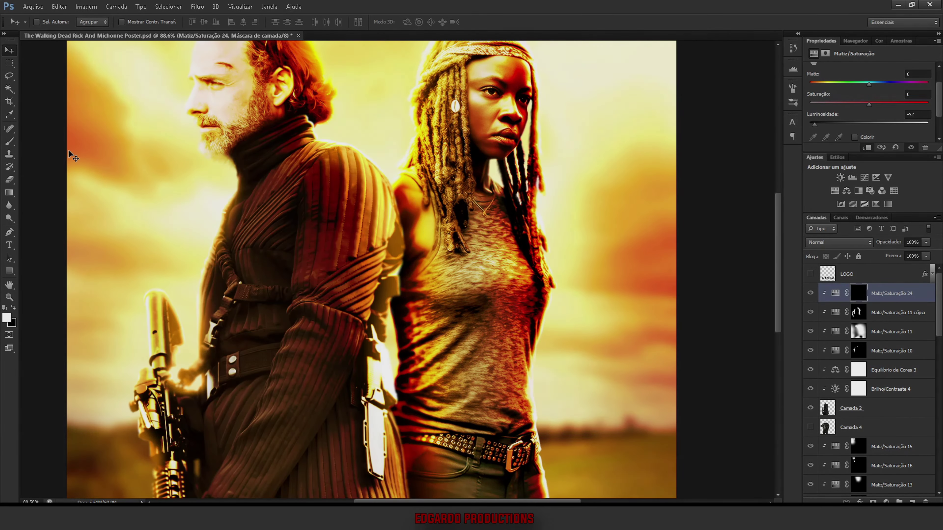